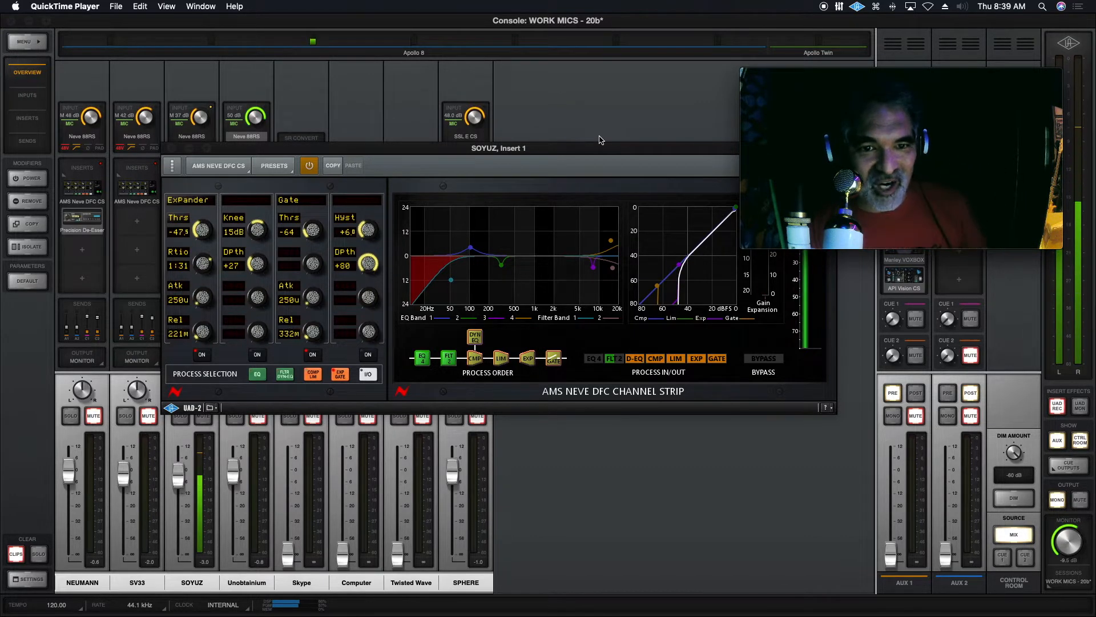
# Switch off the Gate, Expander, Filter 1 and Dynamic EQ processes in the SOYUZ channel strip.
pyautogui.click(600, 140)
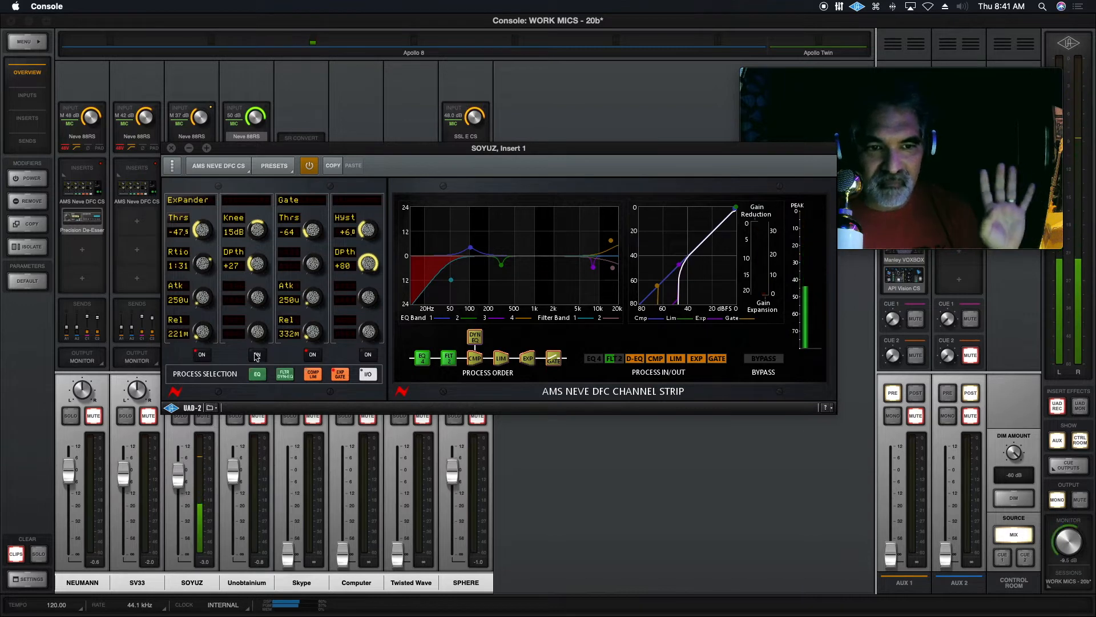
pyautogui.click(312, 355)
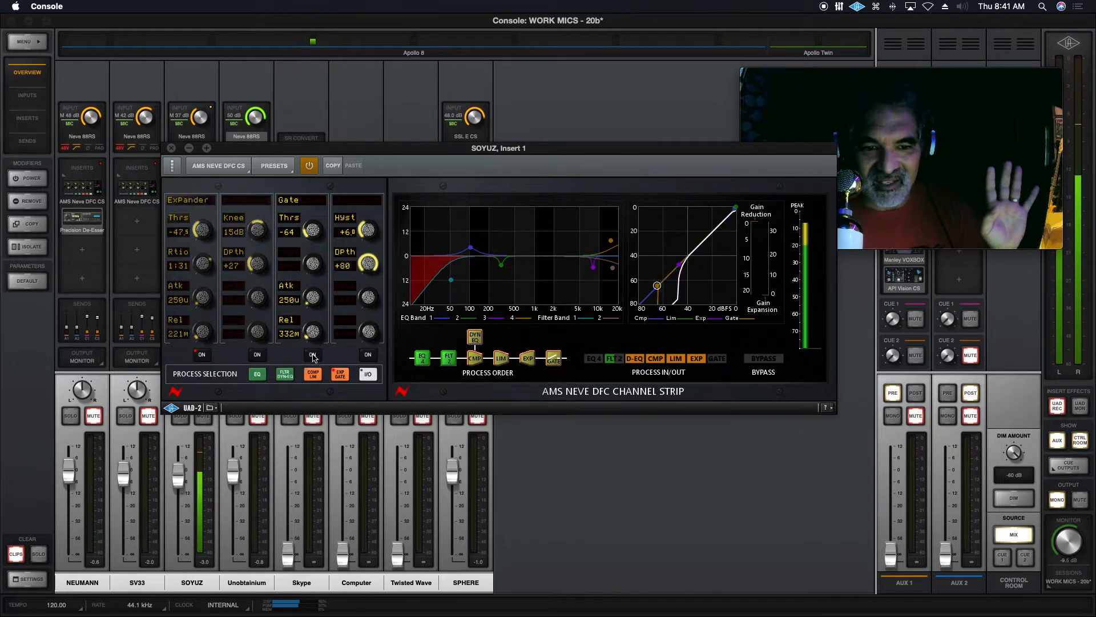
pyautogui.click(202, 355)
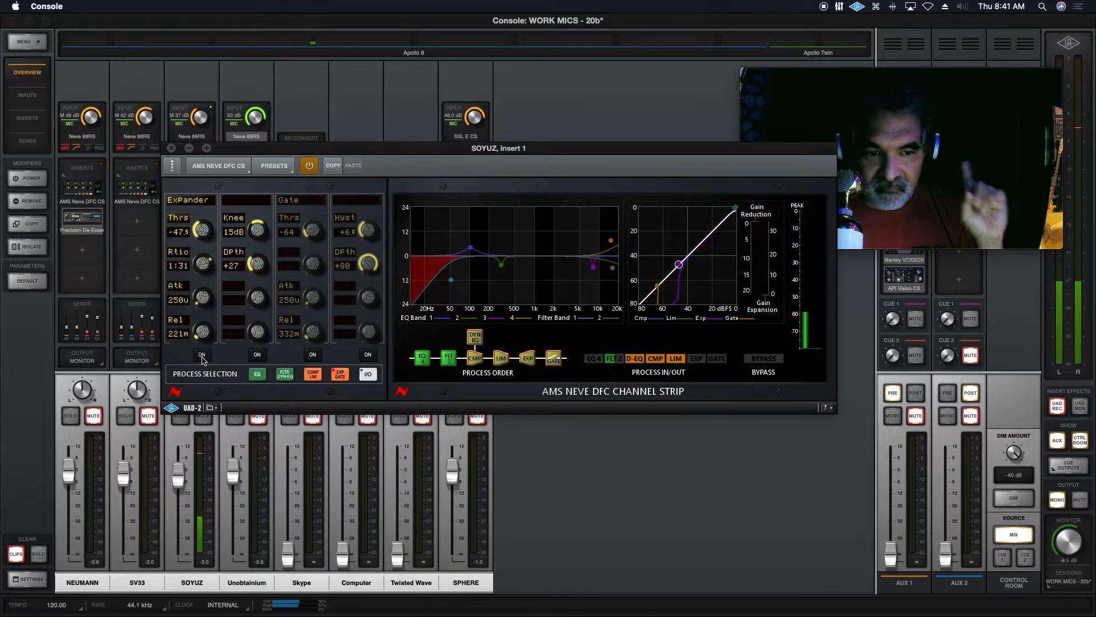
pyautogui.click(285, 375)
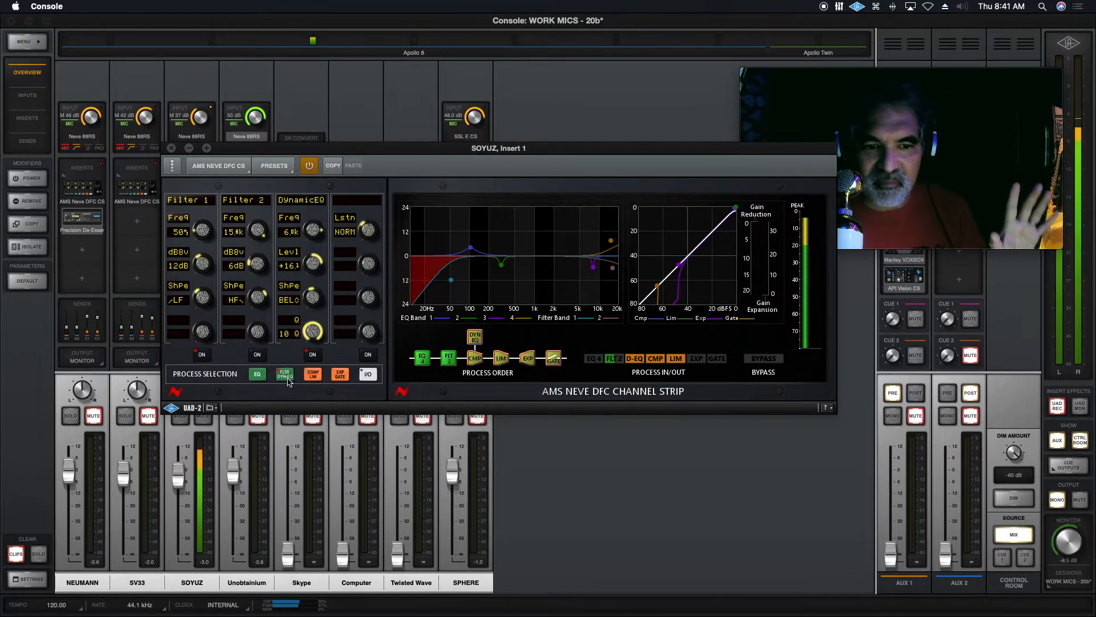
pyautogui.click(201, 354)
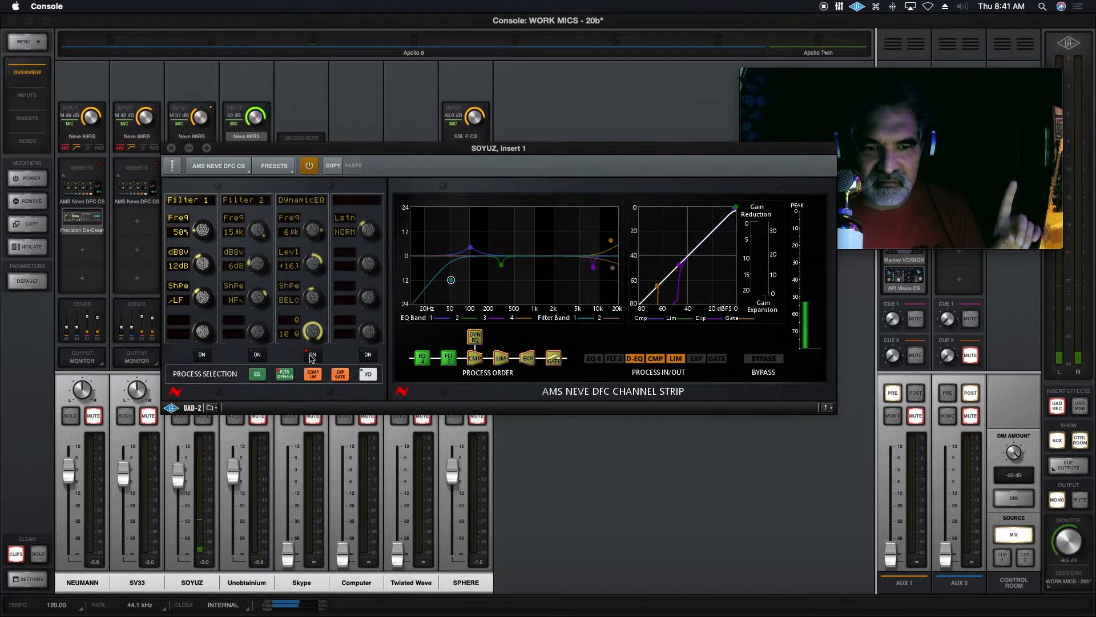
pyautogui.click(313, 355)
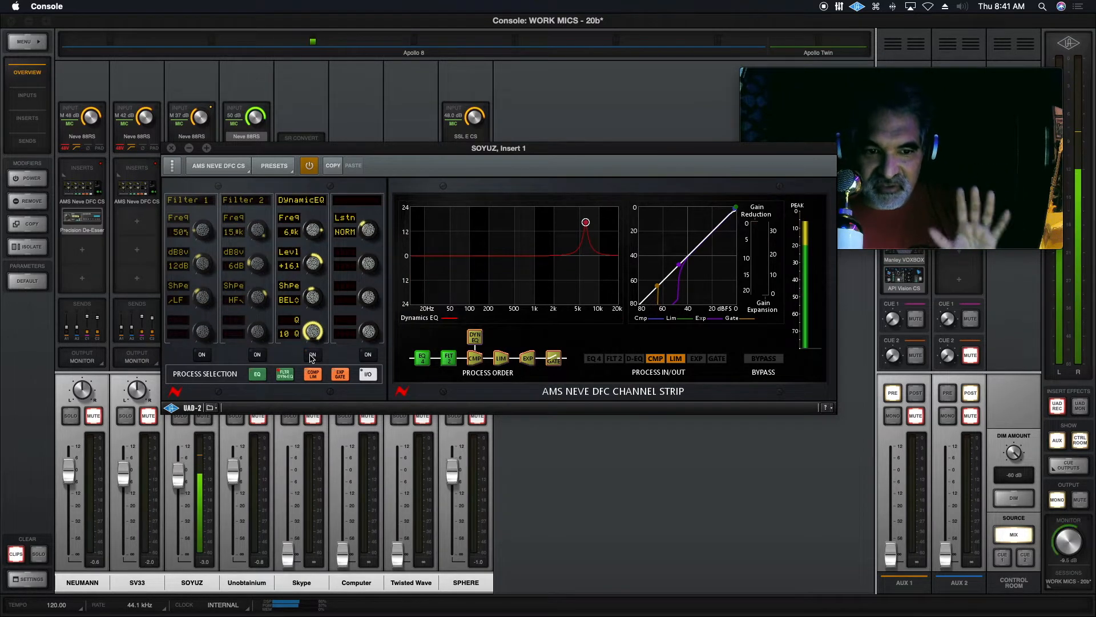
# Raise the channel strip's output level to about +2 dB and reset it to 0 dB.
pyautogui.click(368, 374)
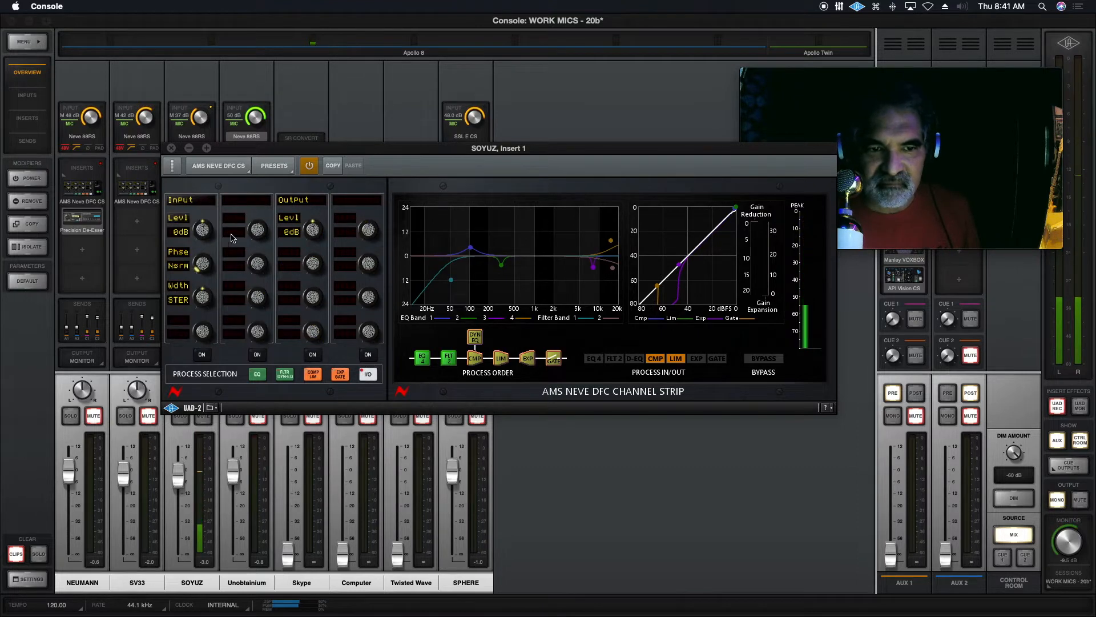
pyautogui.moveTo(313, 229)
pyautogui.mouseDown()
pyautogui.moveTo(324, 196)
pyautogui.moveTo(318, 222)
pyautogui.mouseUp()
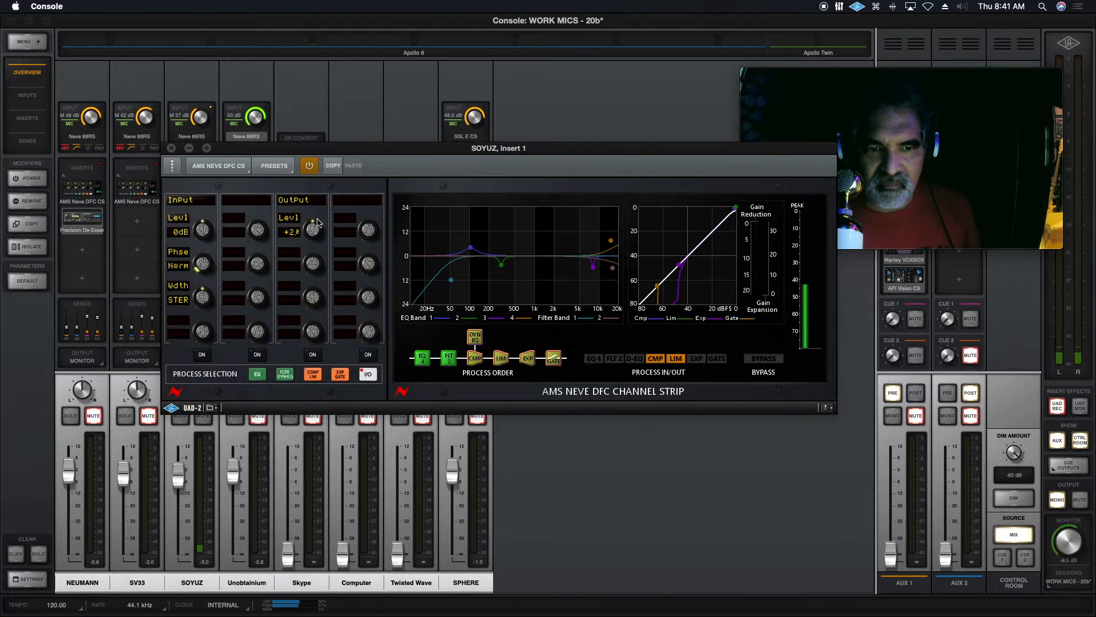
pyautogui.click(283, 232)
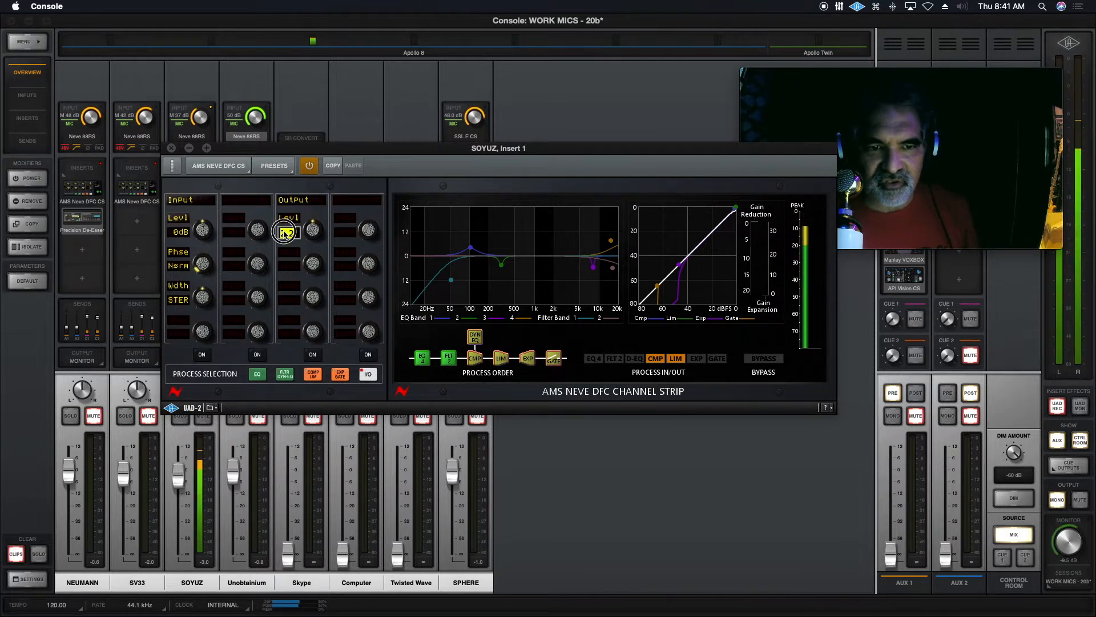
pyautogui.press('Return')
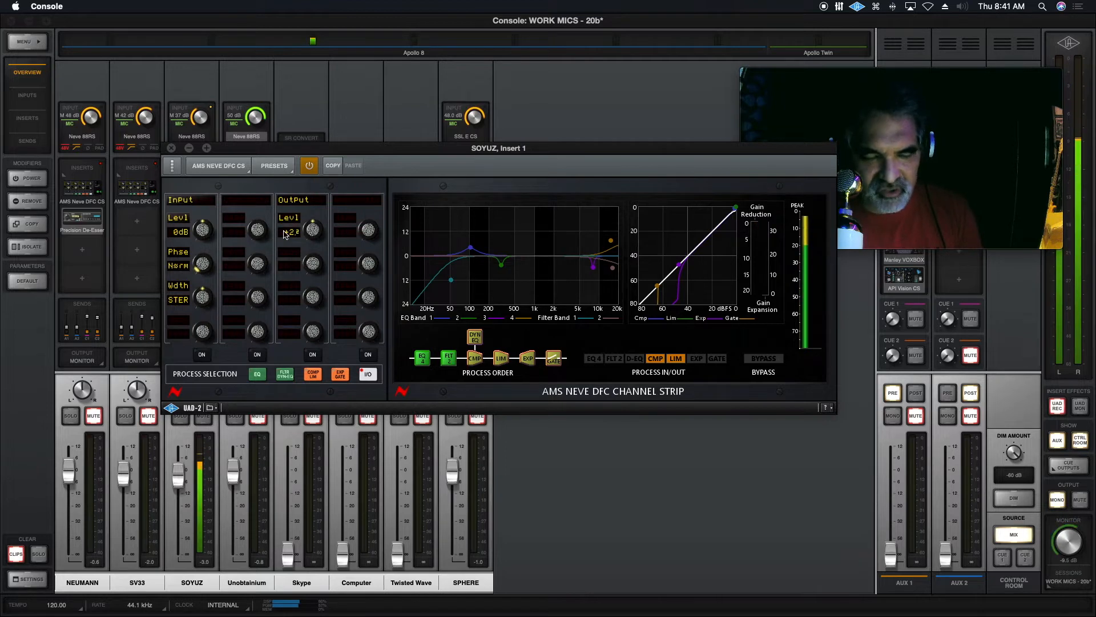
pyautogui.click(293, 233)
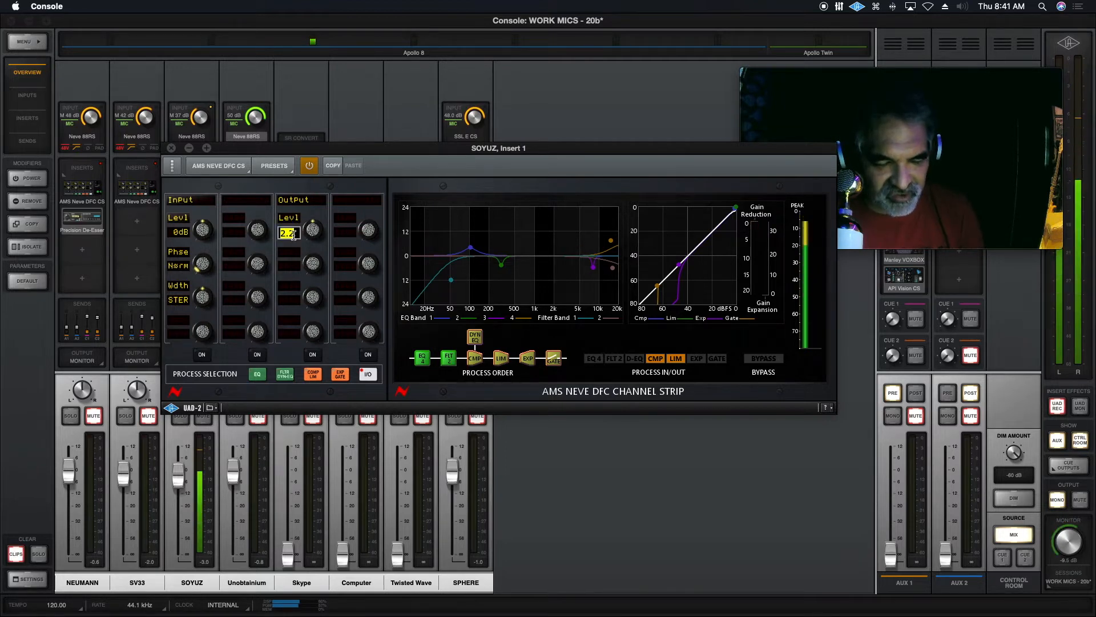
pyautogui.write('0')
pyautogui.press('Return')
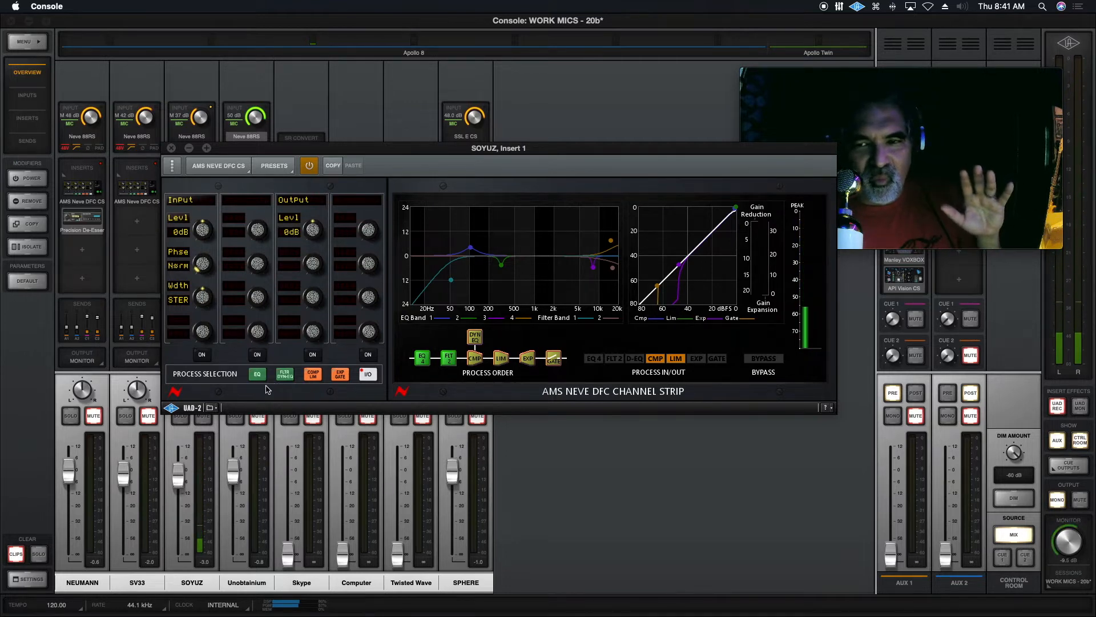
# Switch on the Expander with a threshold of about -42 dB, 14 dB knee and 1:30 ratio, and switch on the Gate.
pyautogui.click(341, 377)
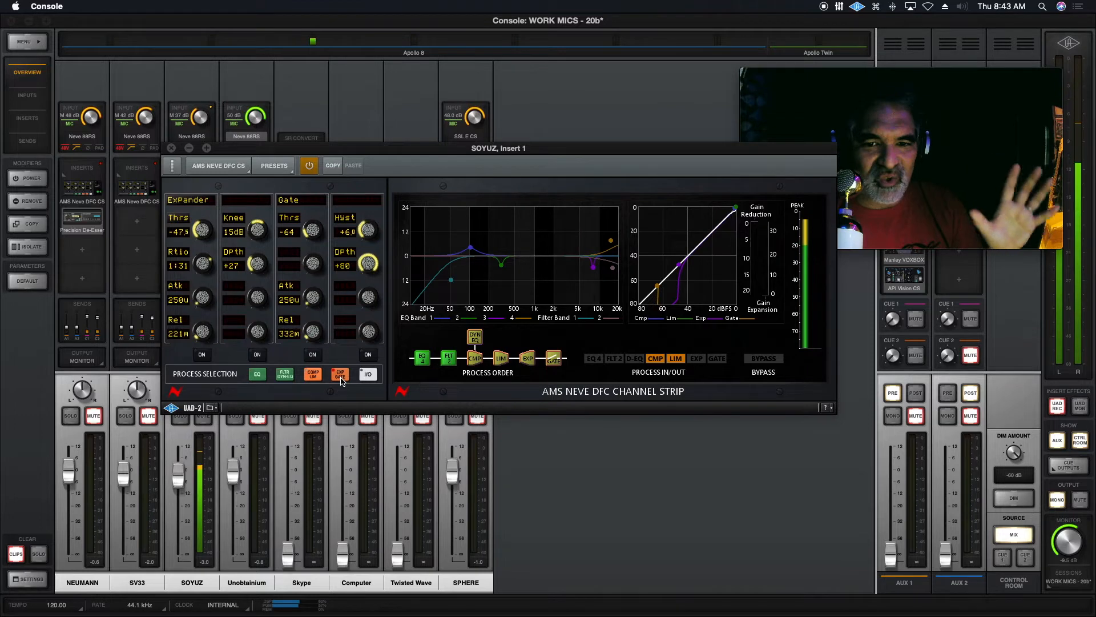
pyautogui.click(203, 355)
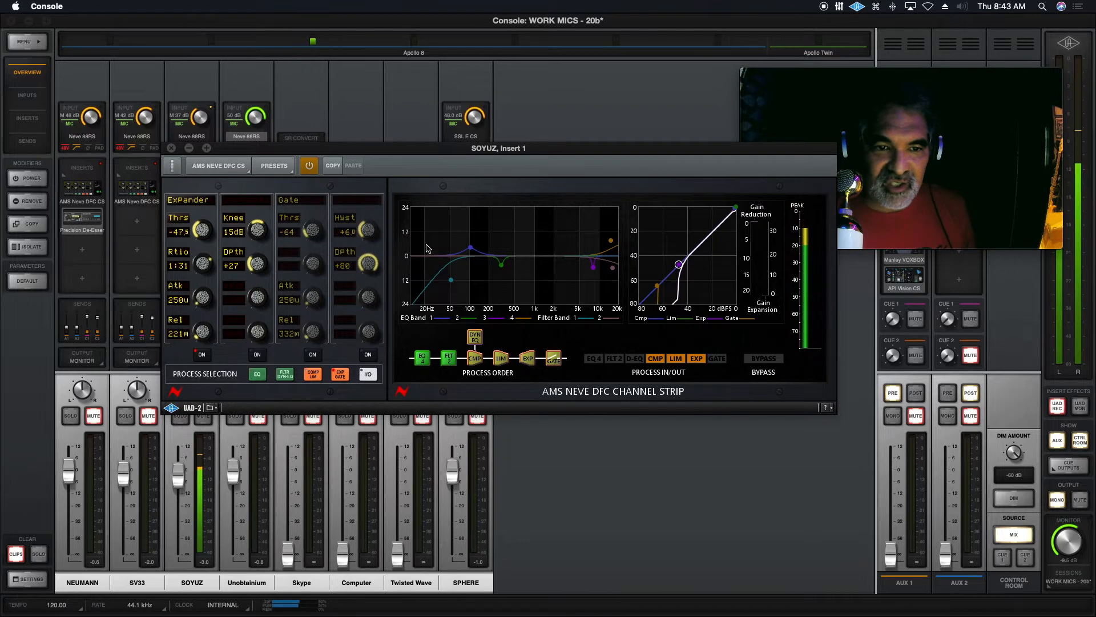
pyautogui.moveTo(253, 232); pyautogui.dragTo(256, 263)
pyautogui.moveTo(201, 231); pyautogui.dragTo(206, 226)
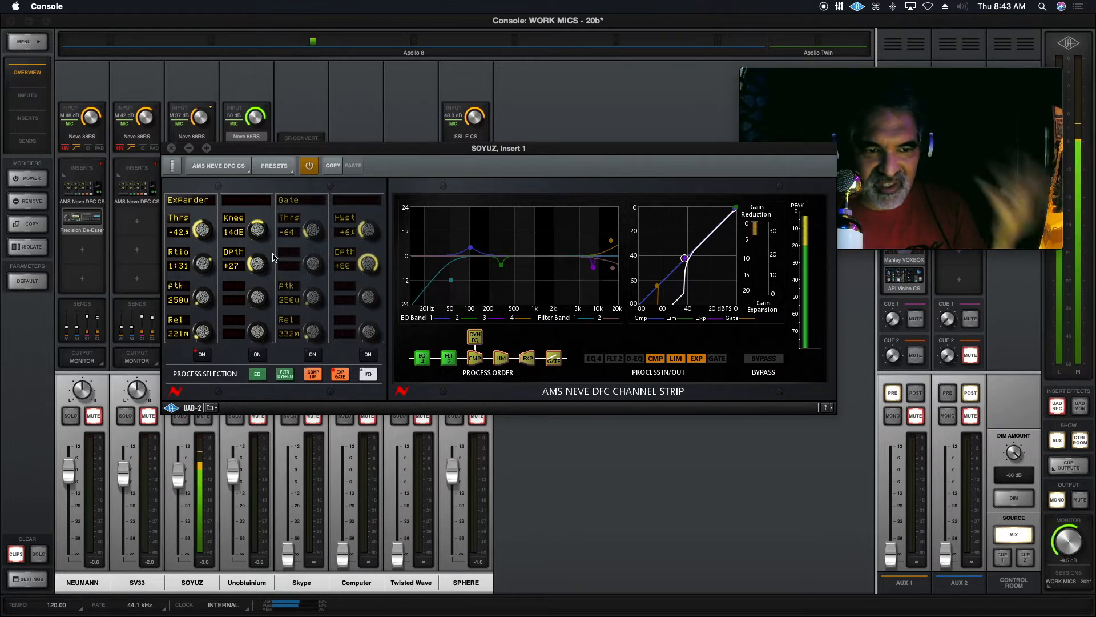
pyautogui.moveTo(206, 272); pyautogui.dragTo(205, 254)
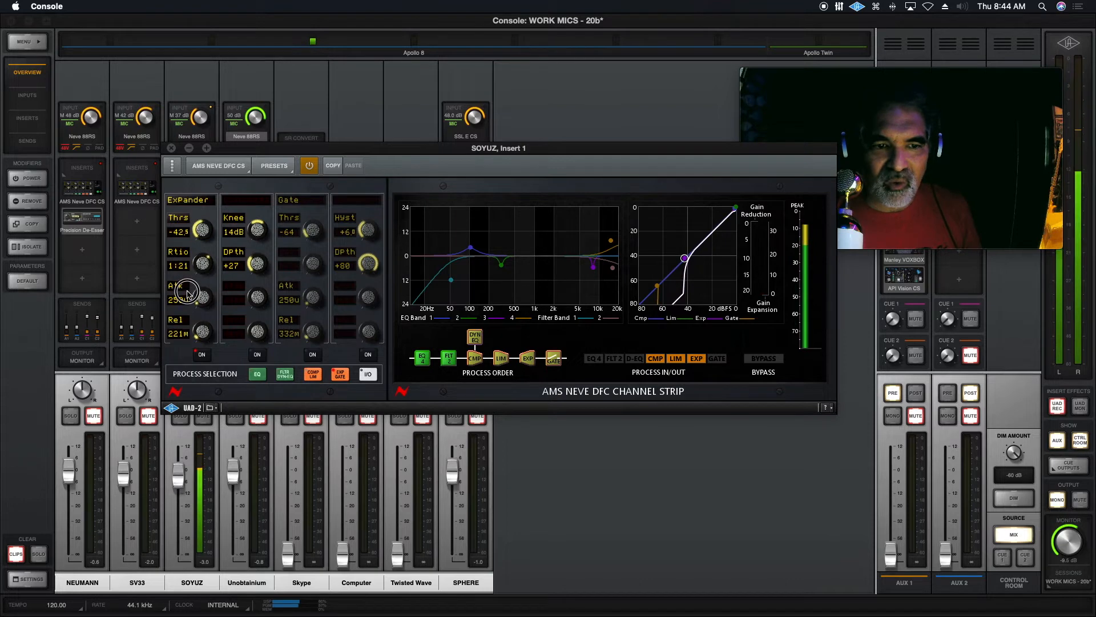
pyautogui.moveTo(192, 274); pyautogui.dragTo(189, 281)
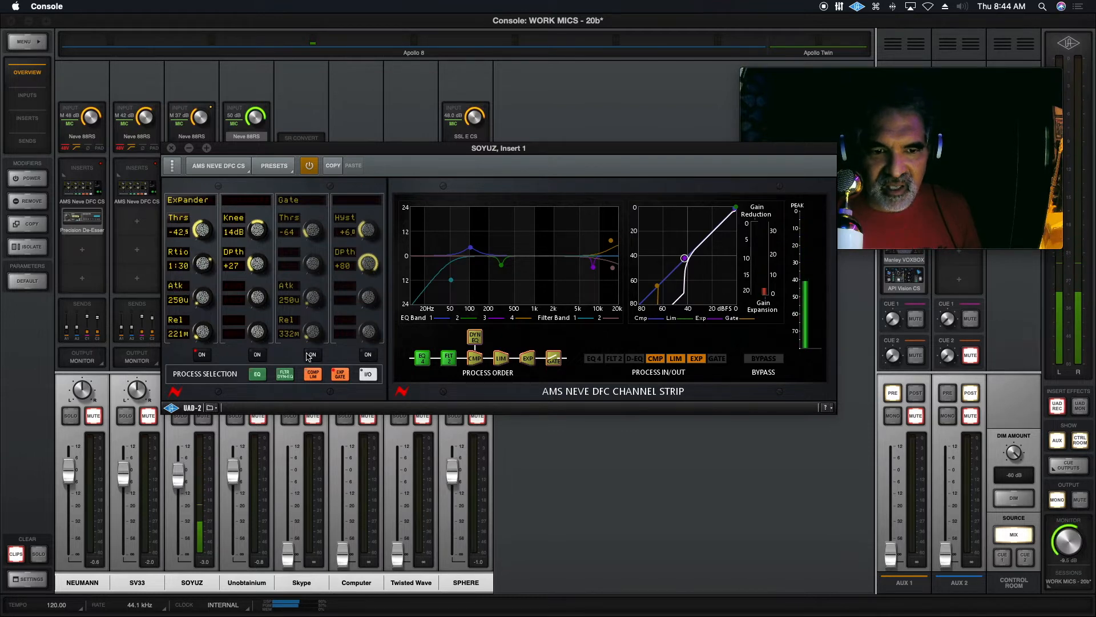
pyautogui.click(315, 357)
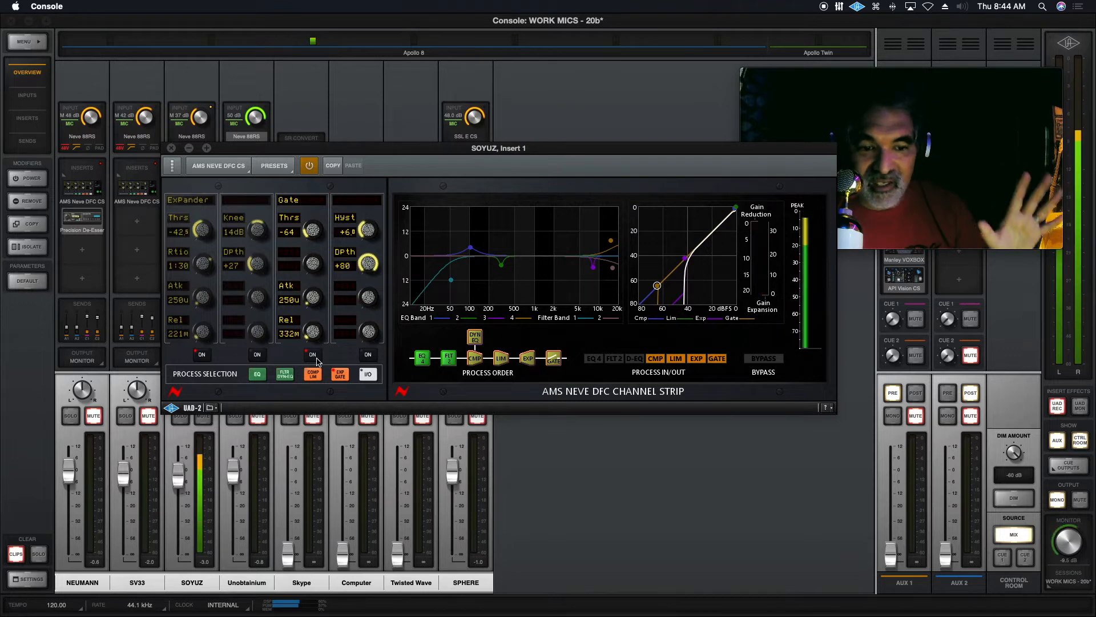
# Set EQ Band 1 to about 97 Hz and +3 dB, adjust its Q, and switch the band off.
pyautogui.click(256, 376)
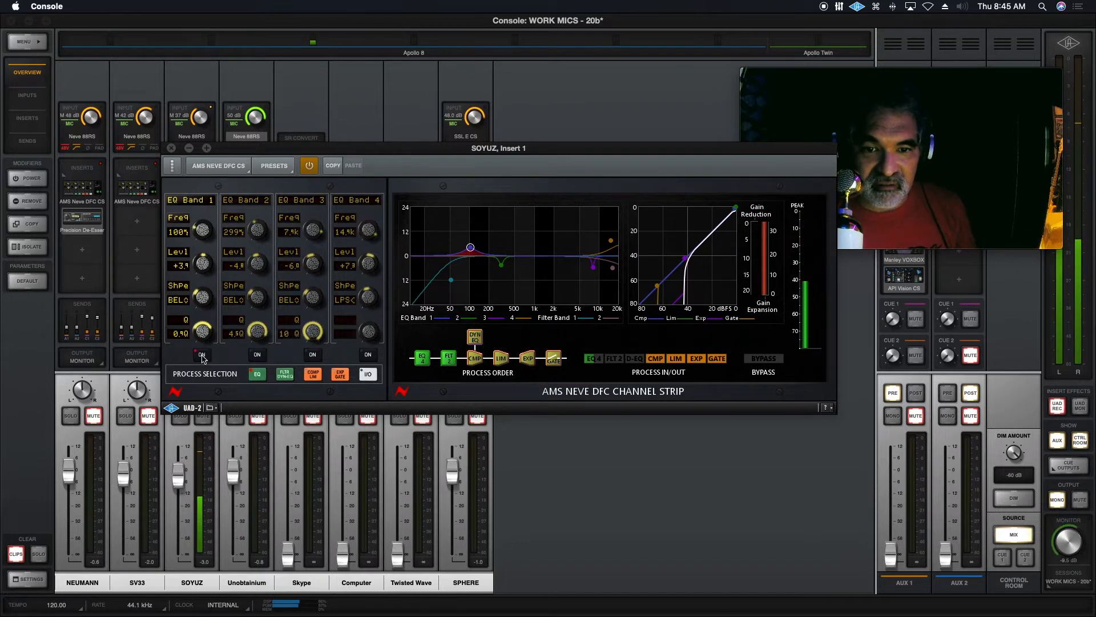
pyautogui.moveTo(204, 230); pyautogui.dragTo(203, 240)
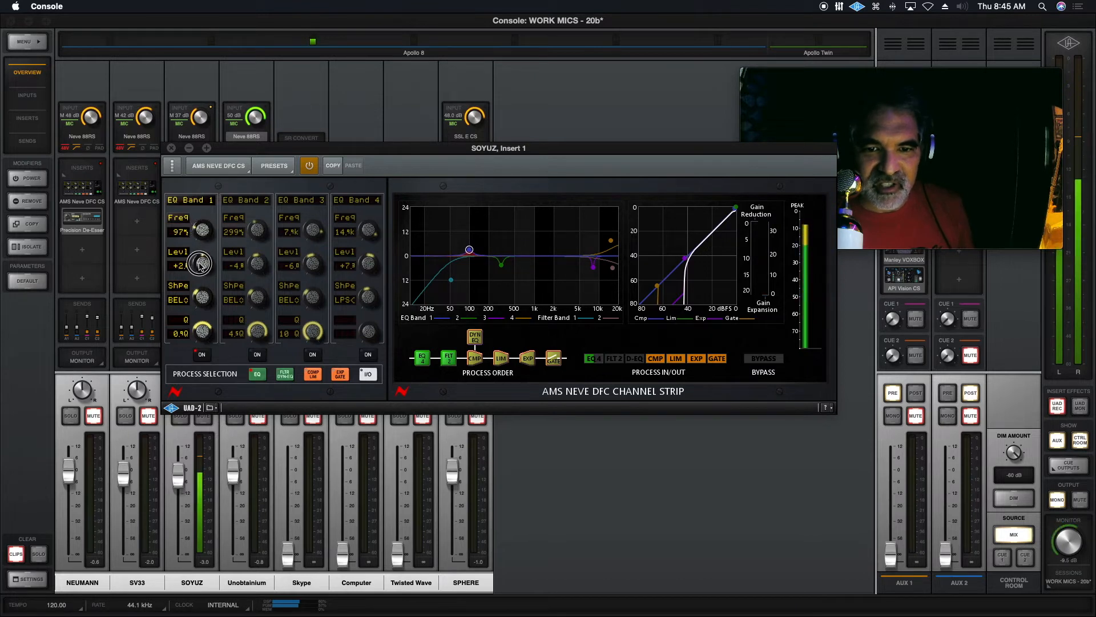
pyautogui.moveTo(200, 328)
pyautogui.mouseDown()
pyautogui.moveTo(190, 353)
pyautogui.moveTo(194, 340)
pyautogui.mouseUp()
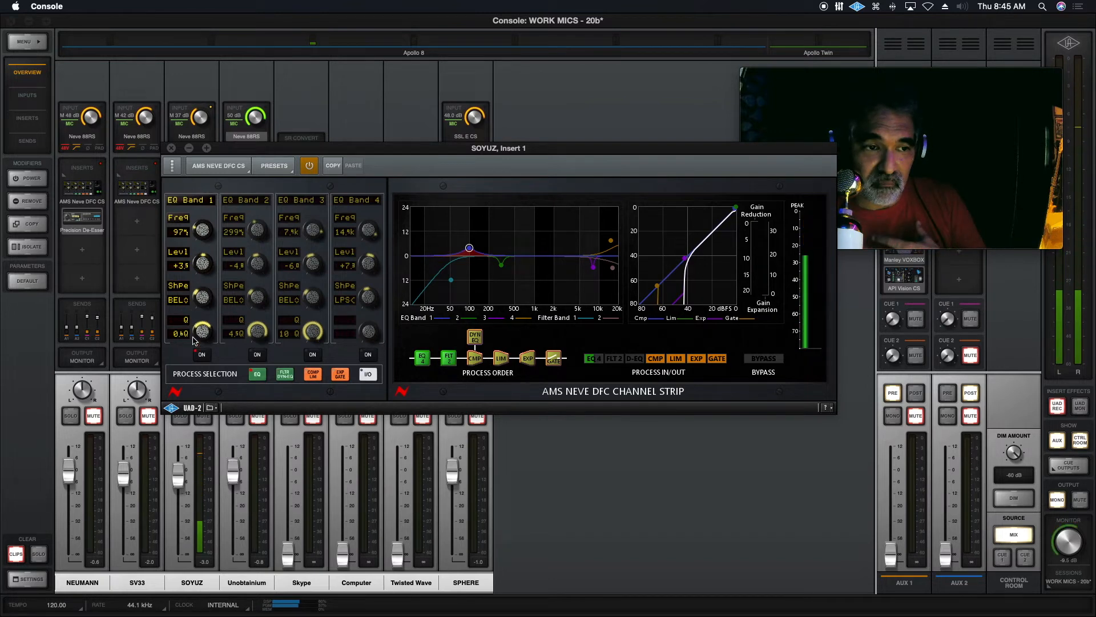
pyautogui.click(202, 354)
# Switch on EQ Band 4, raise its level to about +11 dB, and switch the band off again.
pyautogui.click(370, 355)
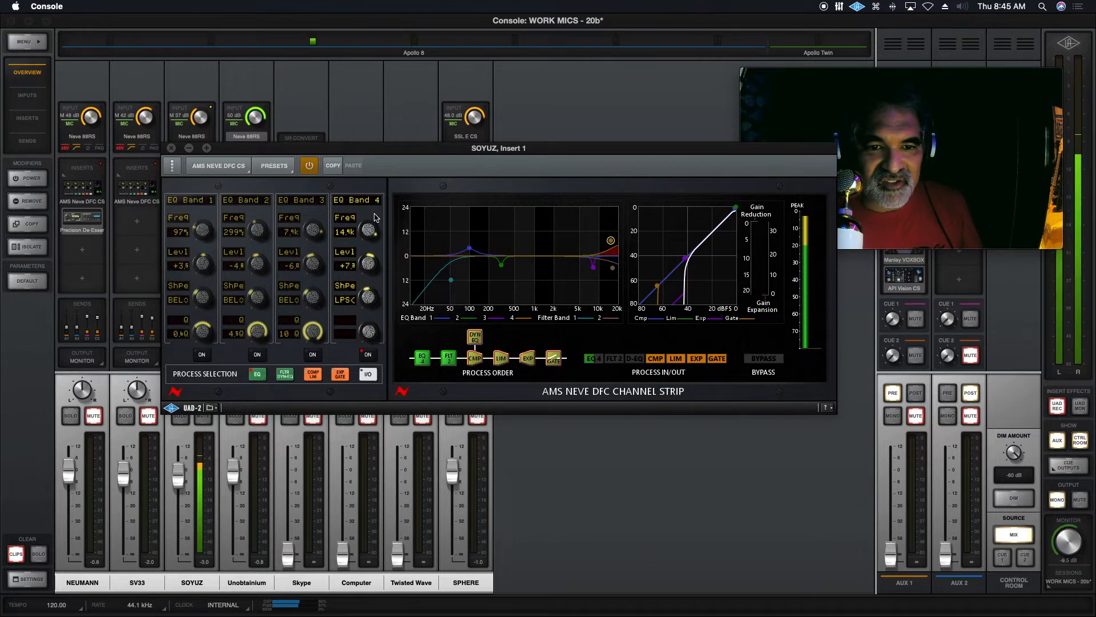
pyautogui.moveTo(369, 263); pyautogui.dragTo(372, 255)
pyautogui.click(368, 357)
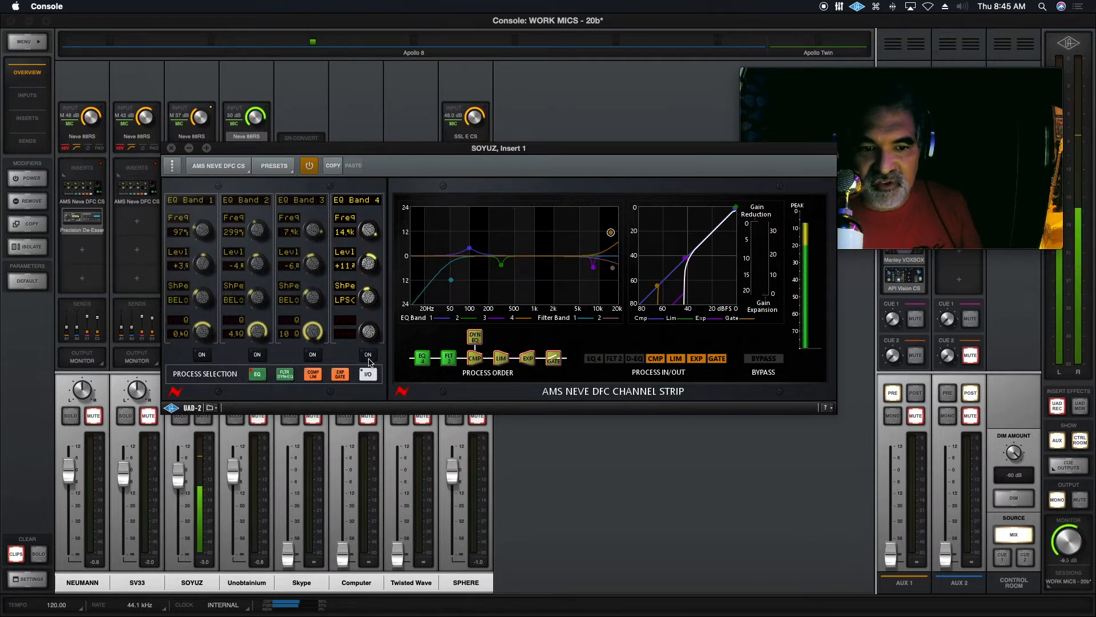
# Compare the sound with Filter 1 on and off, leaving both Filter 1 and Dynamic EQ switched on.
pyautogui.click(284, 374)
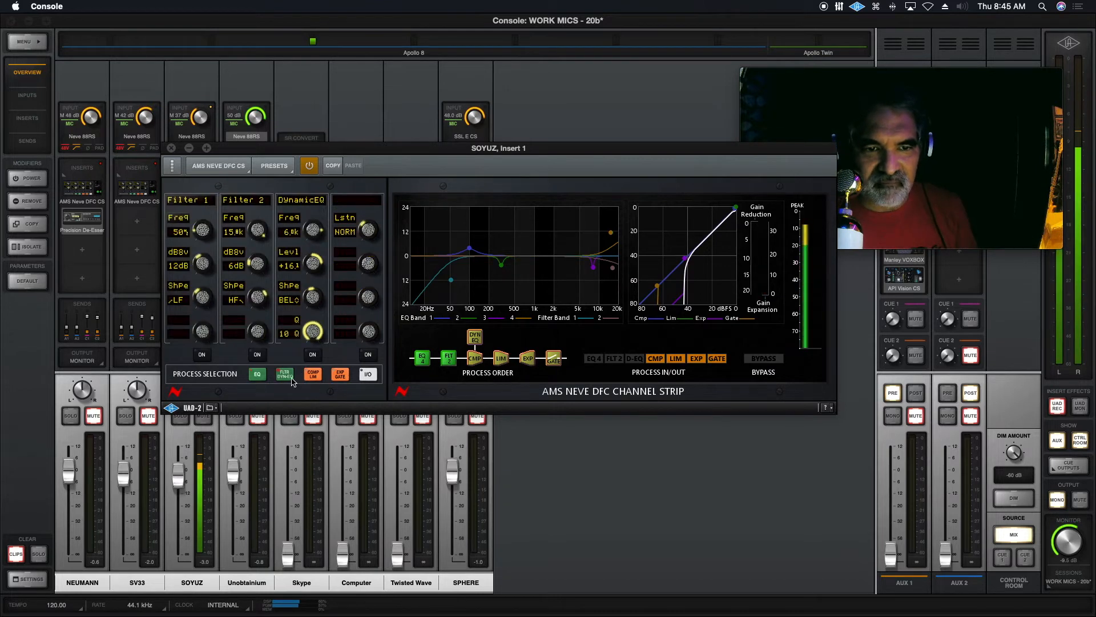
pyautogui.click(203, 354)
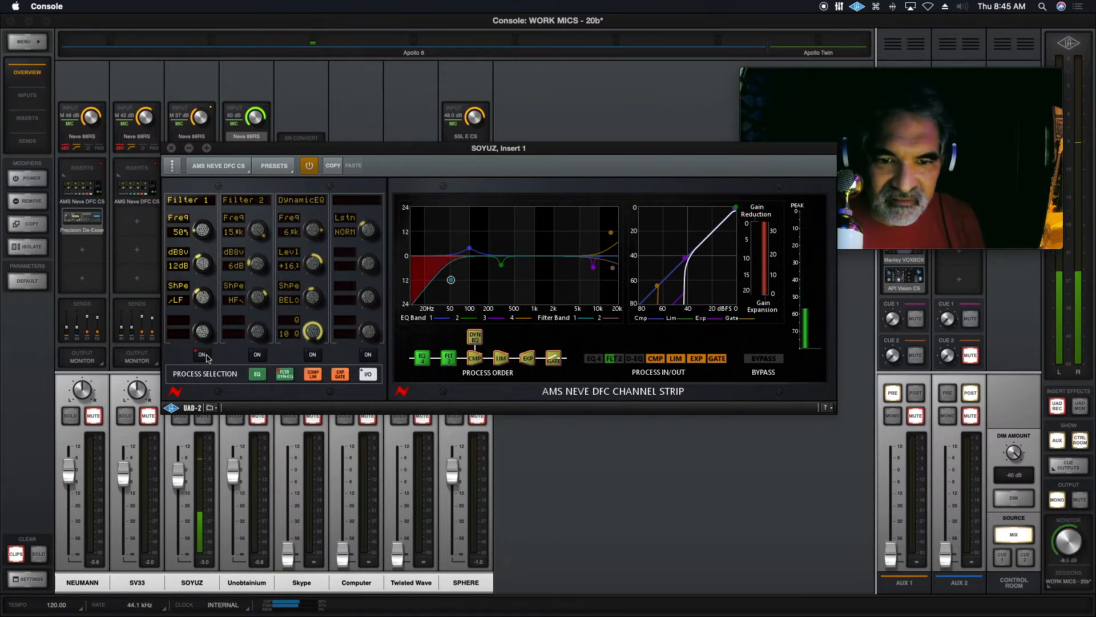
pyautogui.click(204, 355)
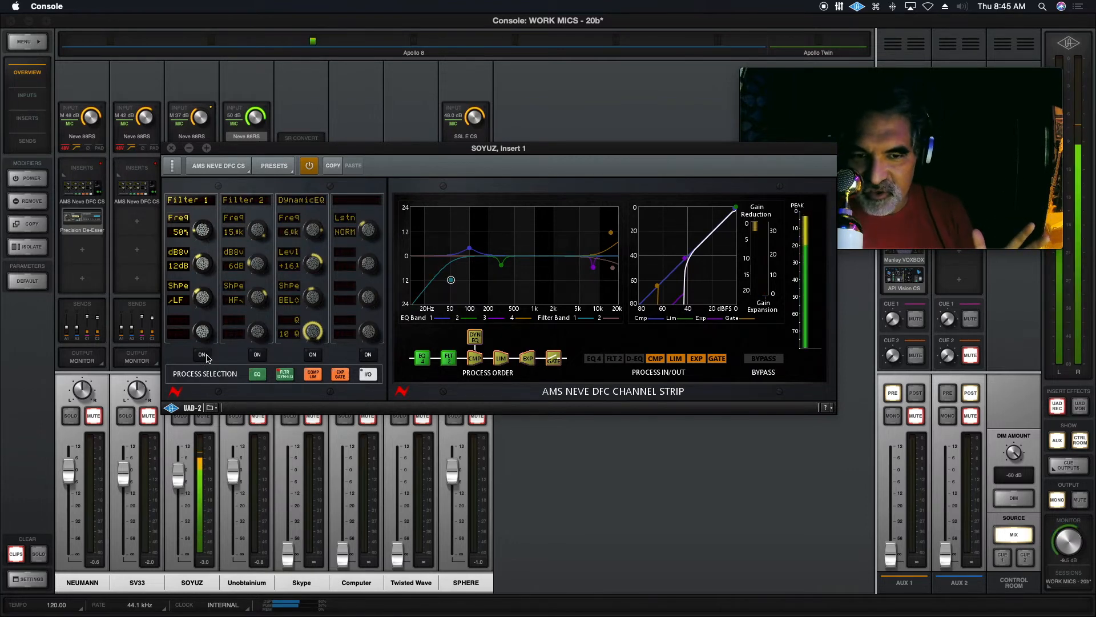
pyautogui.click(203, 355)
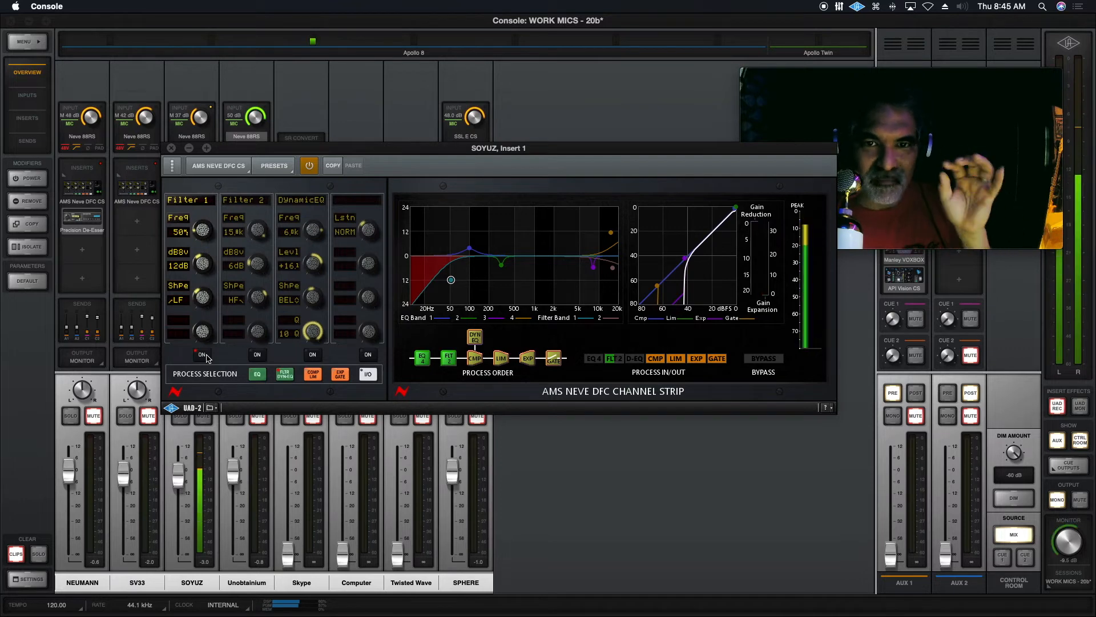
pyautogui.click(315, 358)
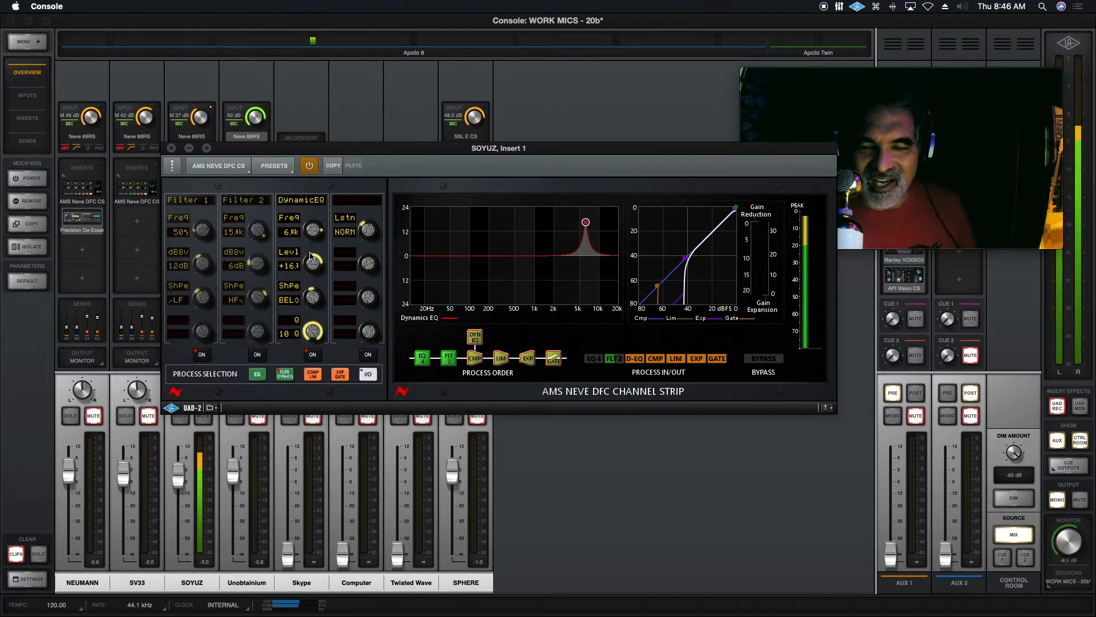
# Load the channel strip presets DIALOGUE 1, DIALOGUE 2 and DIALOG DE-ESSER -MID one after another.
pyautogui.click(279, 171)
pyautogui.click(519, 188)
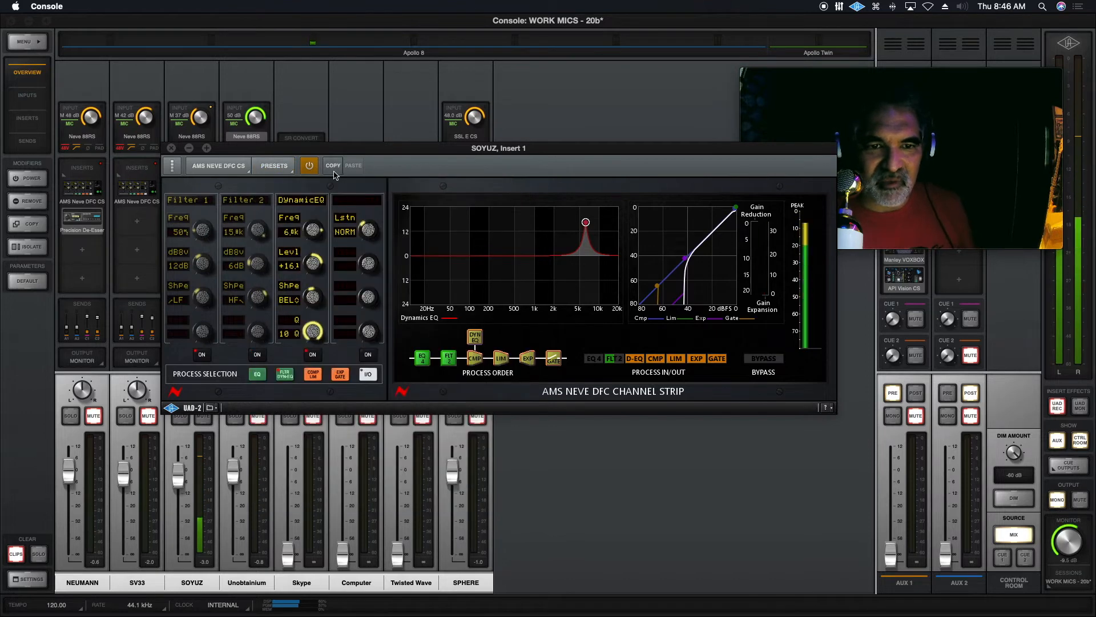
pyautogui.click(274, 165)
pyautogui.click(311, 281)
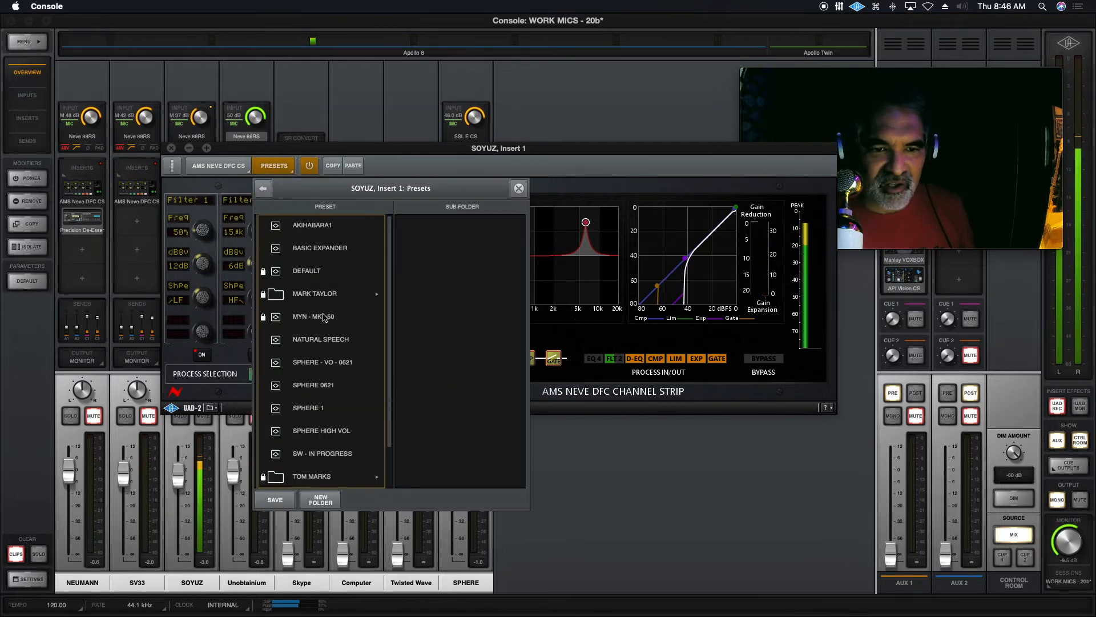
pyautogui.scroll(-1, 323, 318)
pyautogui.click(323, 433)
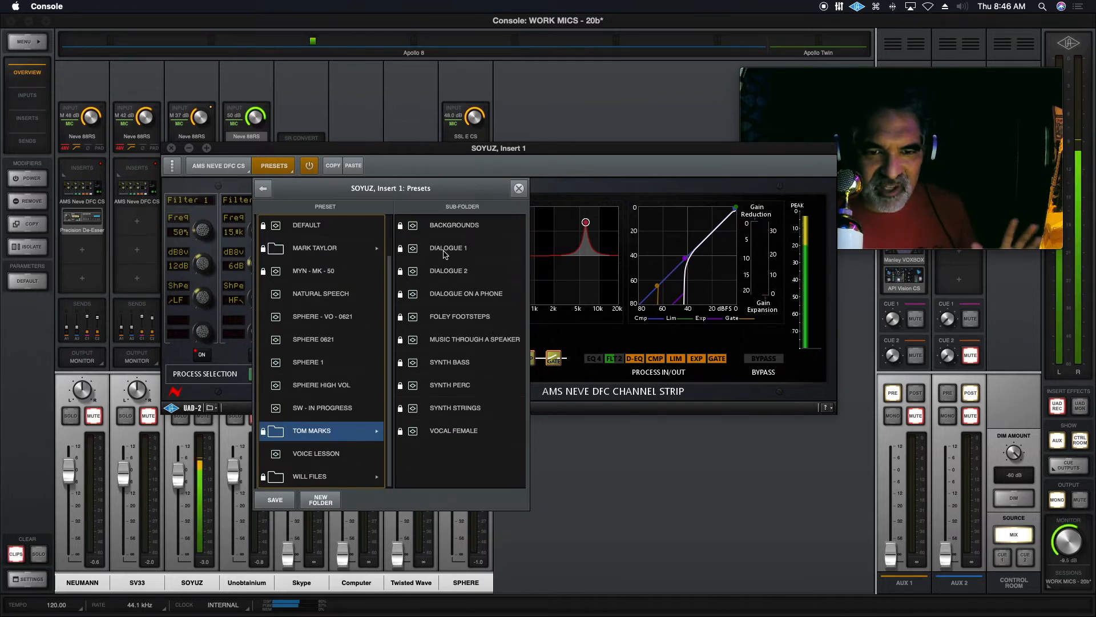
pyautogui.click(446, 250)
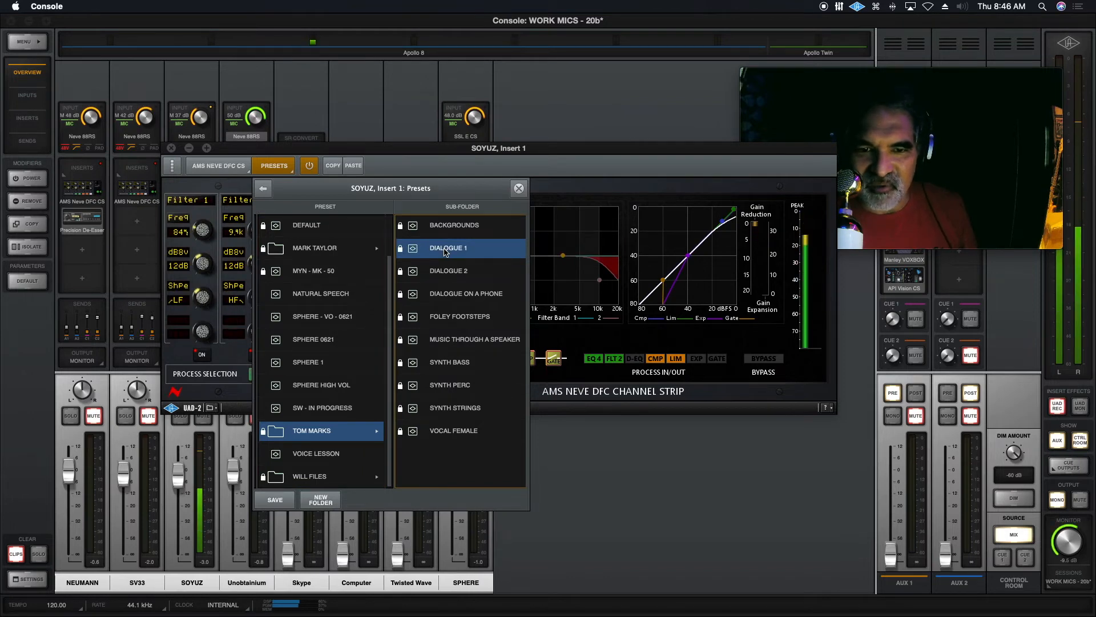
pyautogui.click(461, 274)
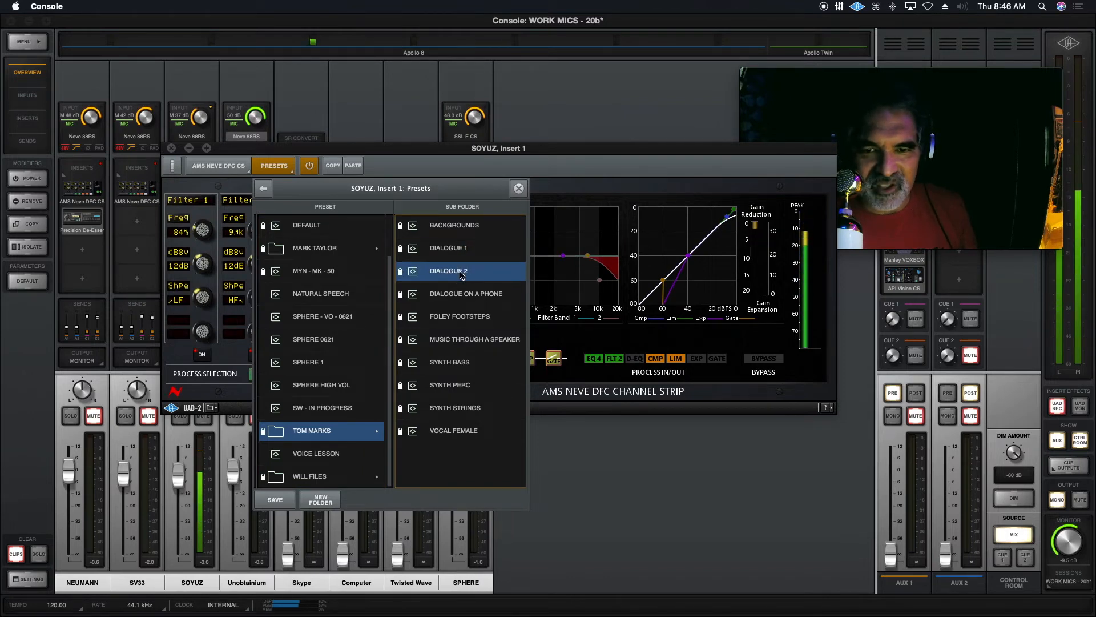
pyautogui.click(326, 477)
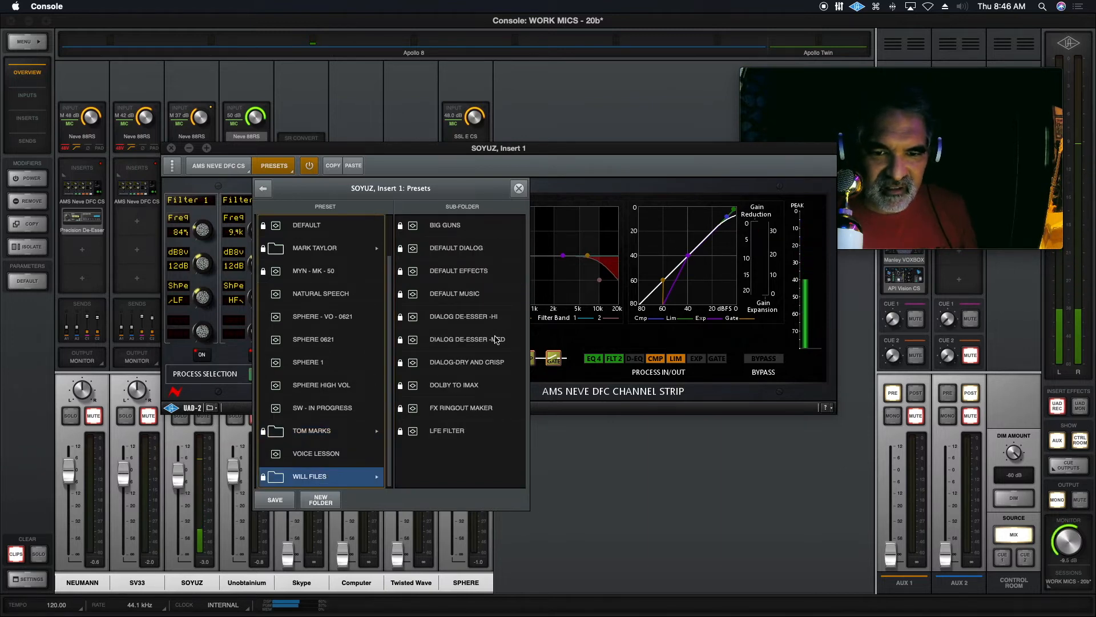
pyautogui.click(496, 339)
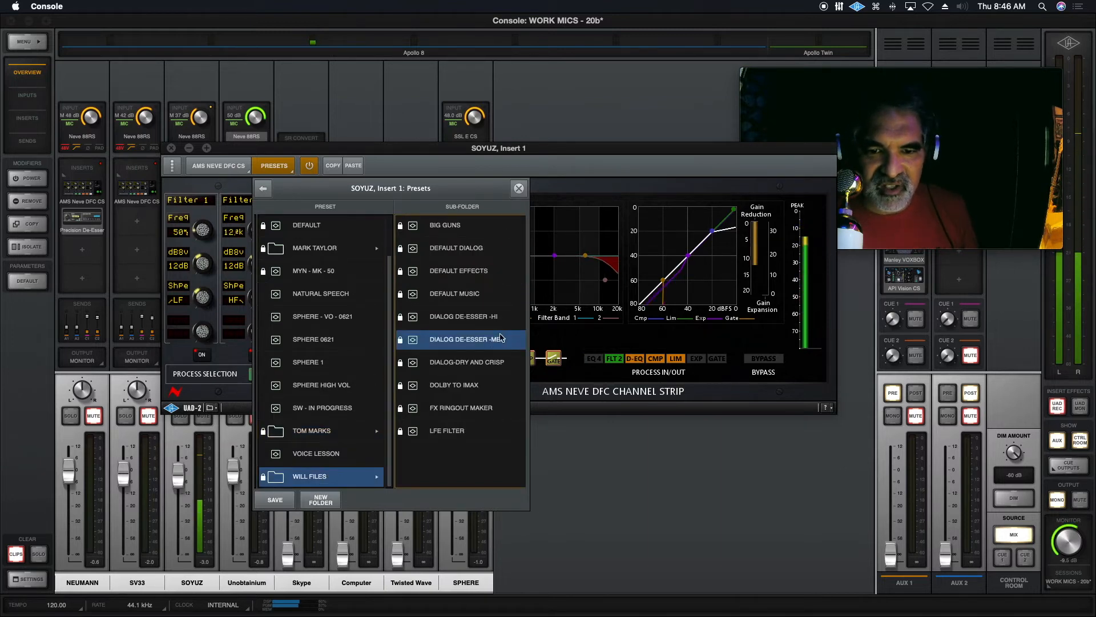
# Paste the copied settings back over the loaded preset, and lower the Dynamic EQ level to about +12 dB.
pyautogui.click(518, 188)
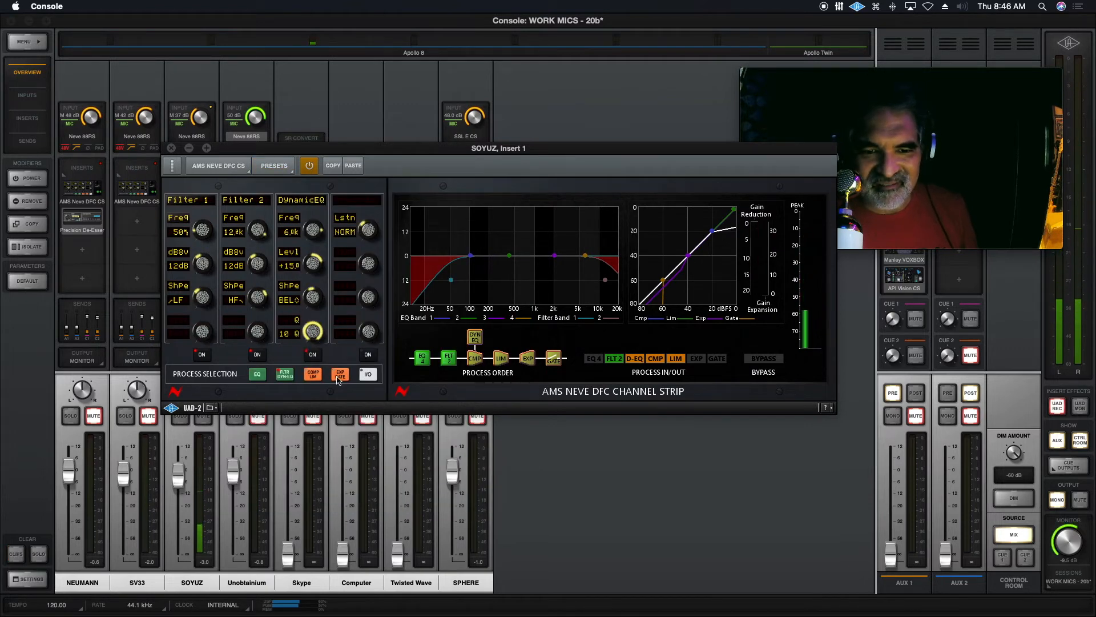
pyautogui.click(353, 166)
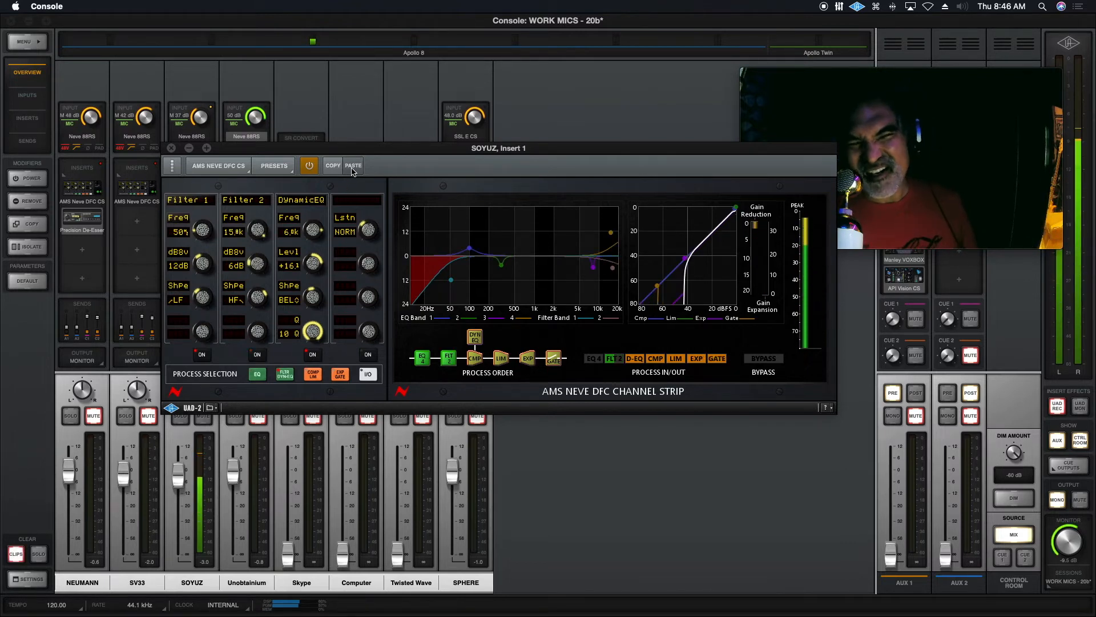
pyautogui.click(313, 354)
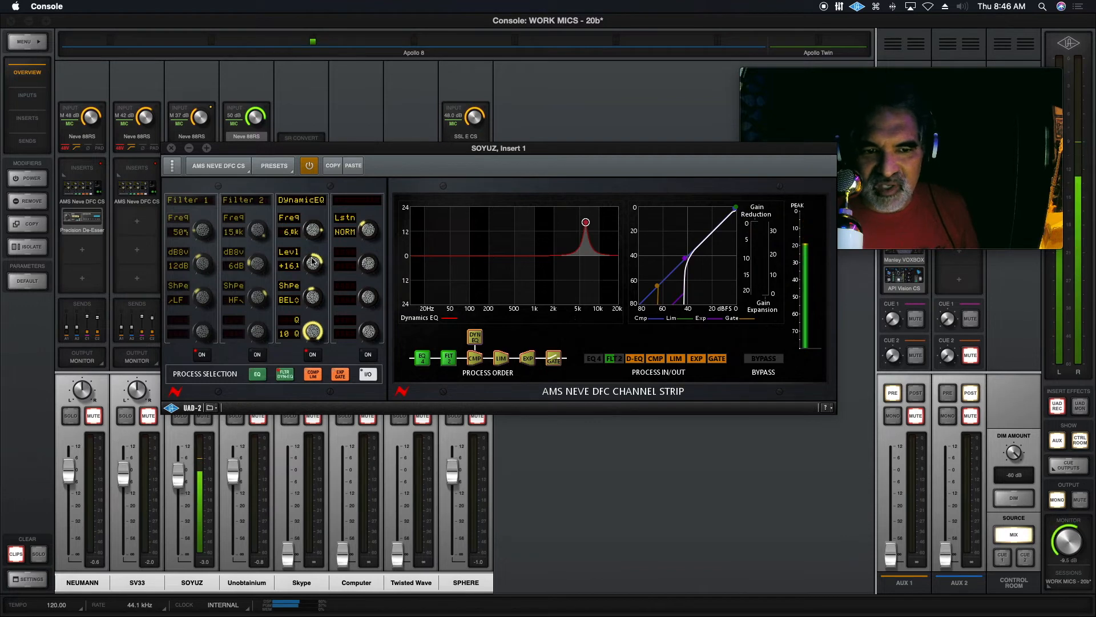
pyautogui.moveTo(310, 270); pyautogui.dragTo(290, 290)
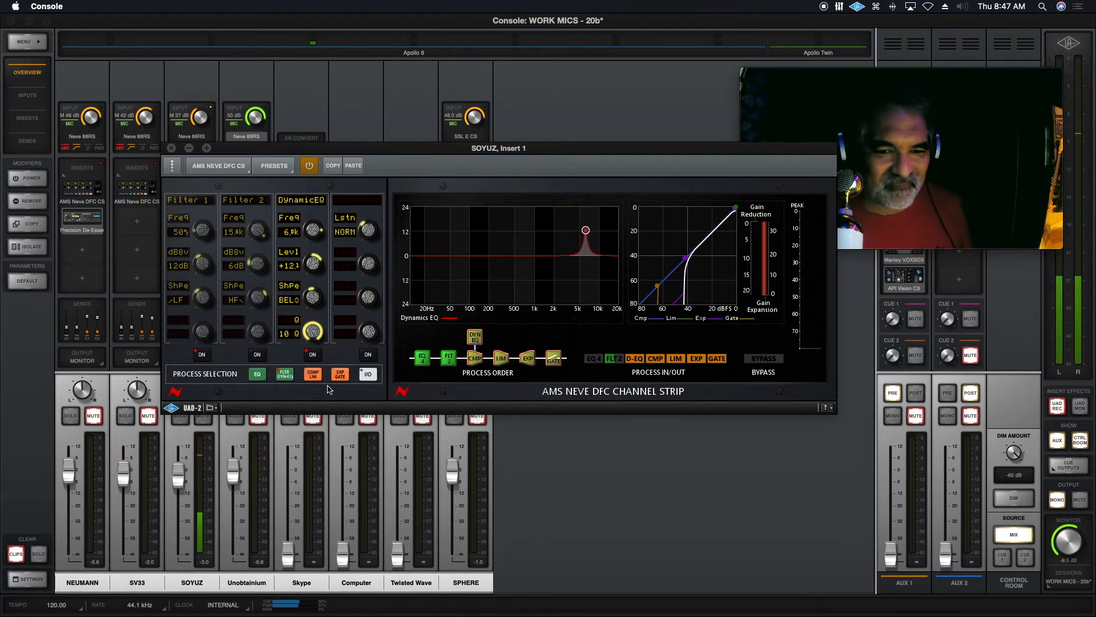
# Lower the compressor threshold to about -2 dB and switch the limiter off, leaving the compressor on.
pyautogui.click(310, 377)
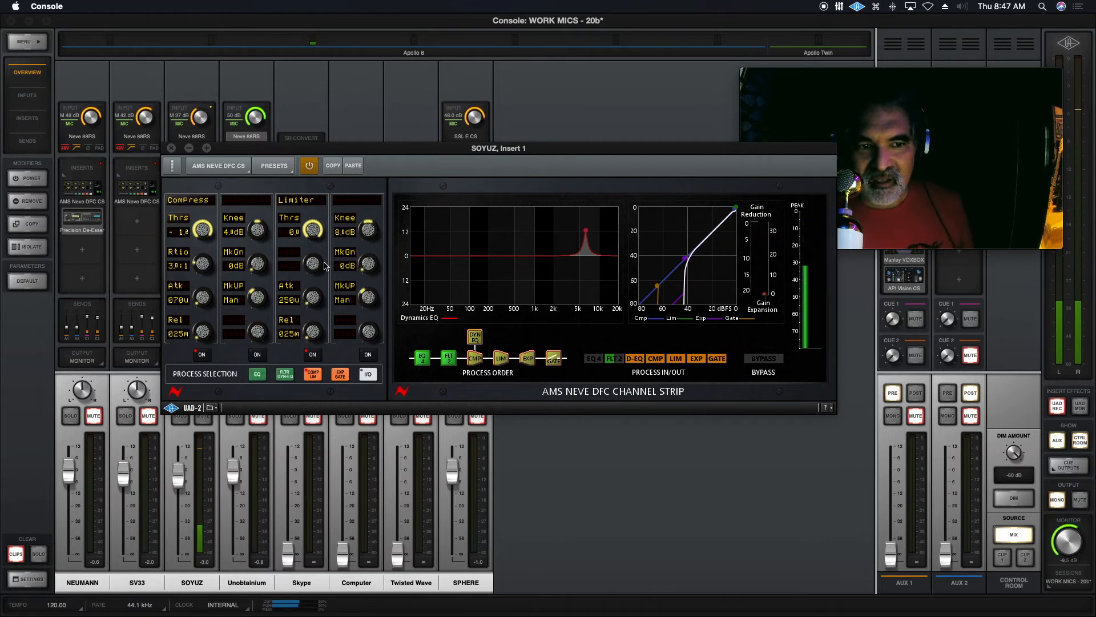
pyautogui.moveTo(198, 265); pyautogui.dragTo(210, 273)
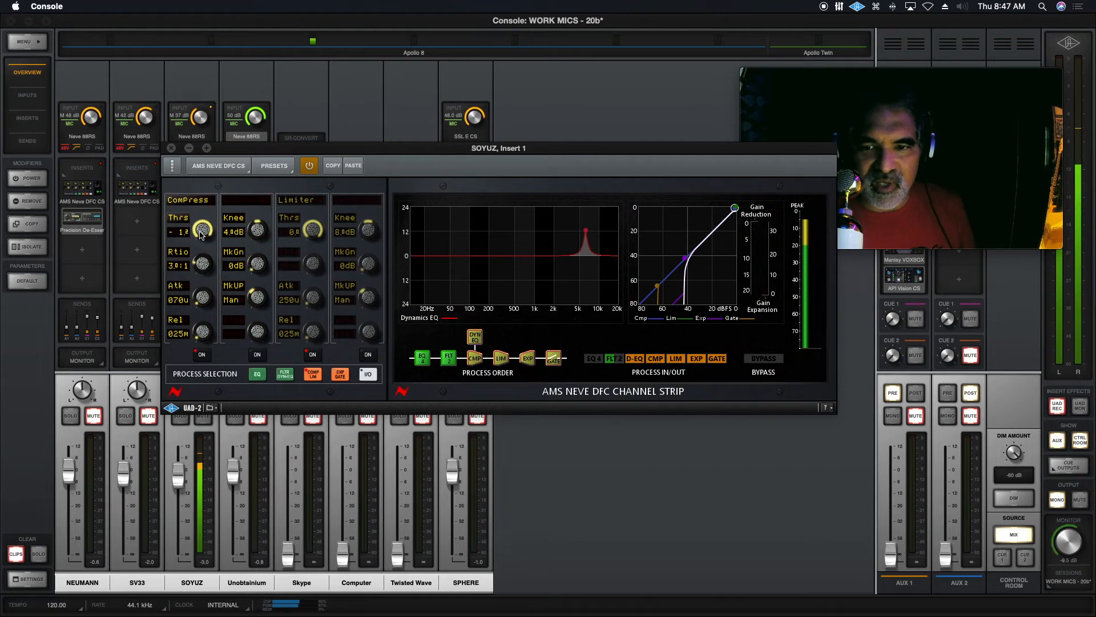
pyautogui.moveTo(200, 234); pyautogui.dragTo(200, 236)
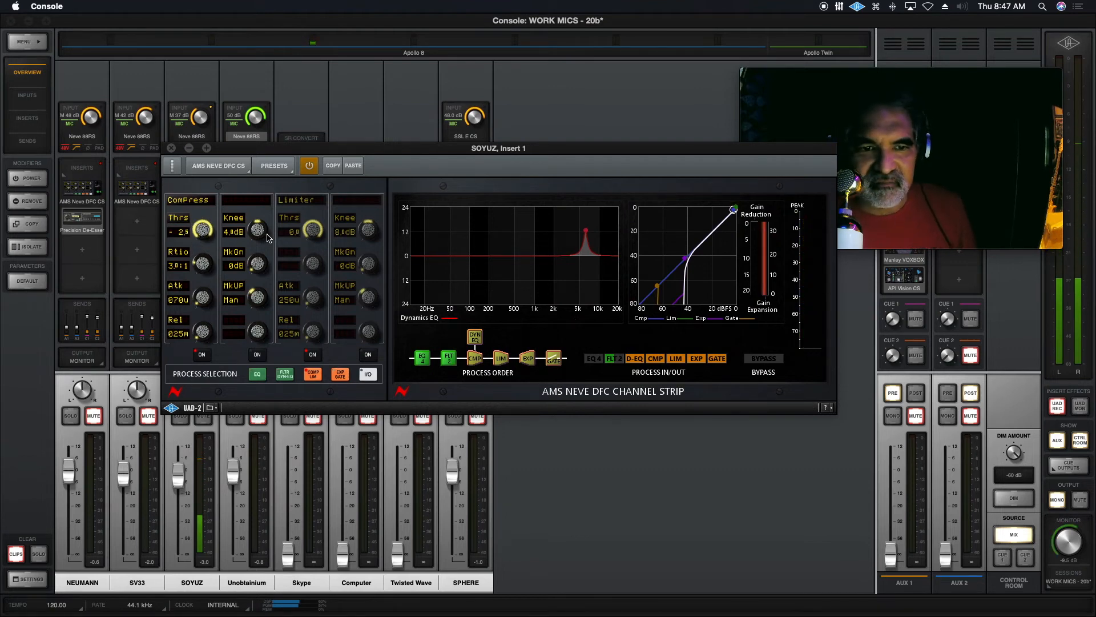
pyautogui.click(312, 355)
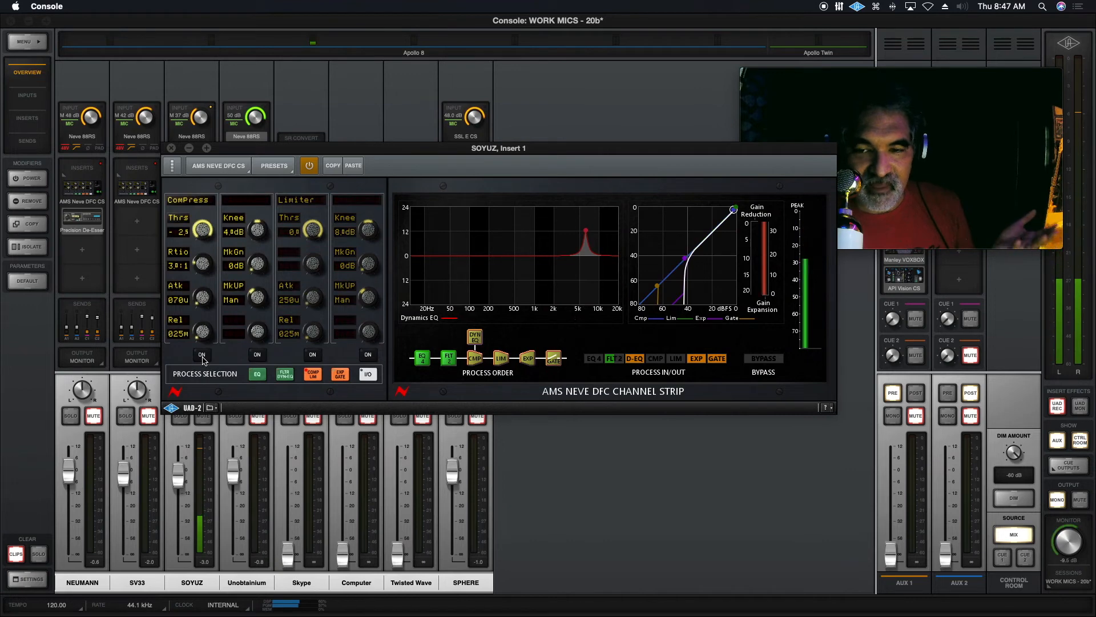
pyautogui.click(202, 354)
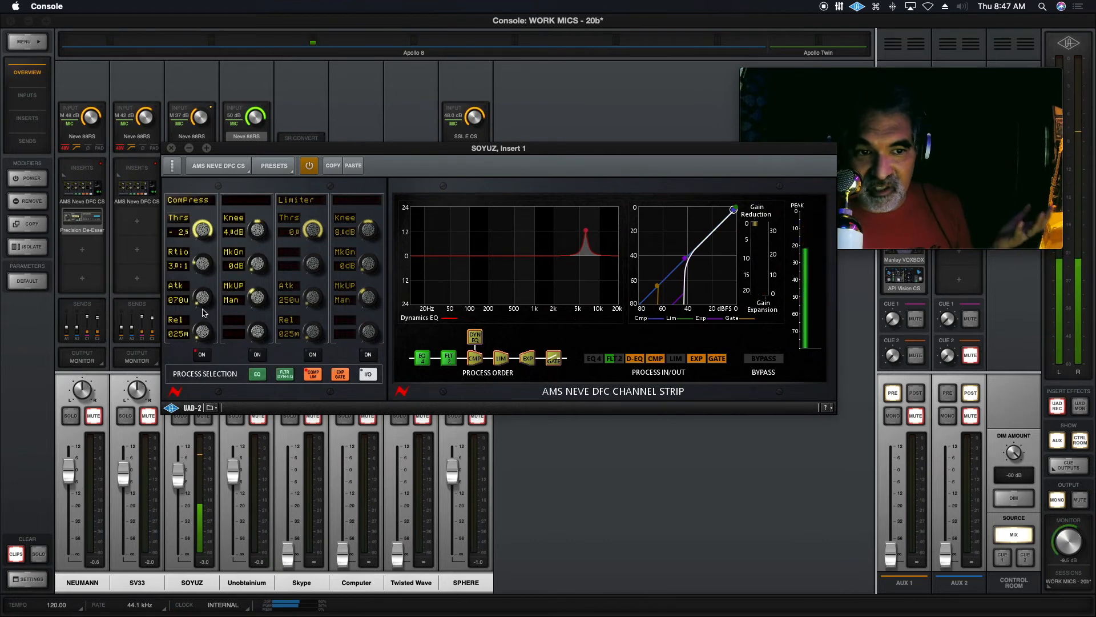
# Compare the compressor on and off at ratios of about 6:1 and 12:1, and bring the ratio down to about 5:1.
pyautogui.moveTo(203, 264); pyautogui.dragTo(209, 240)
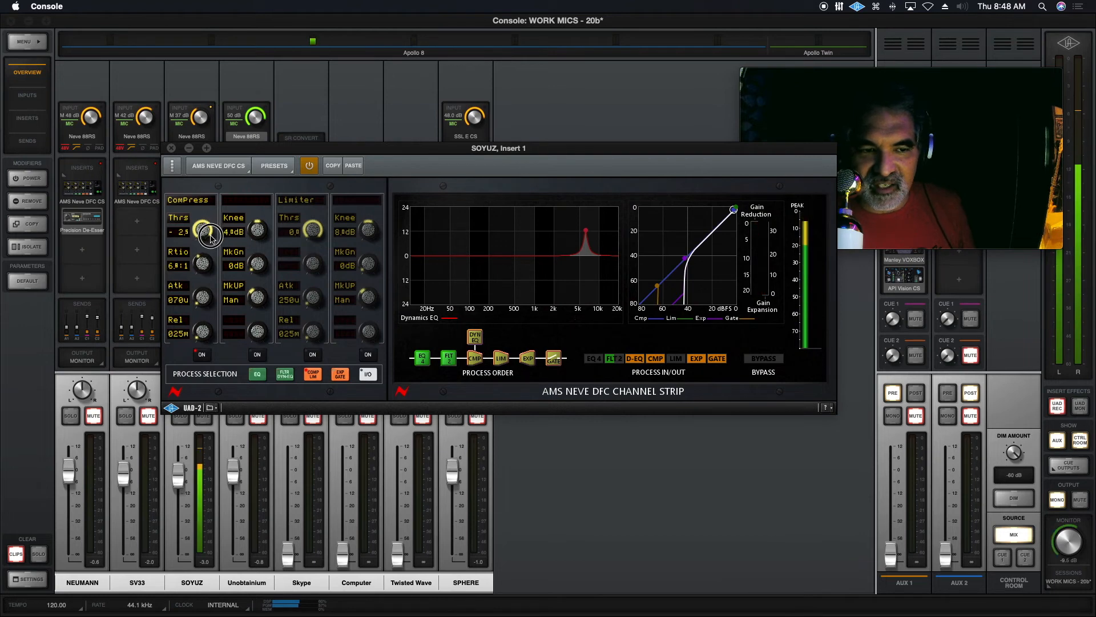
pyautogui.click(202, 358)
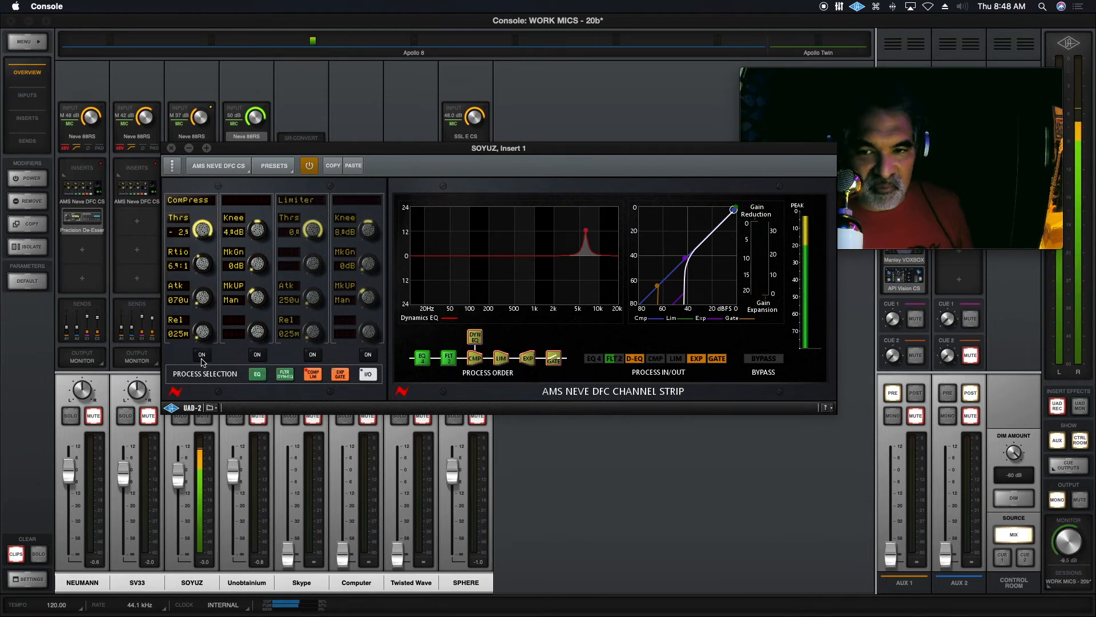
pyautogui.click(202, 357)
pyautogui.moveTo(199, 267); pyautogui.dragTo(201, 243)
pyautogui.click(201, 356)
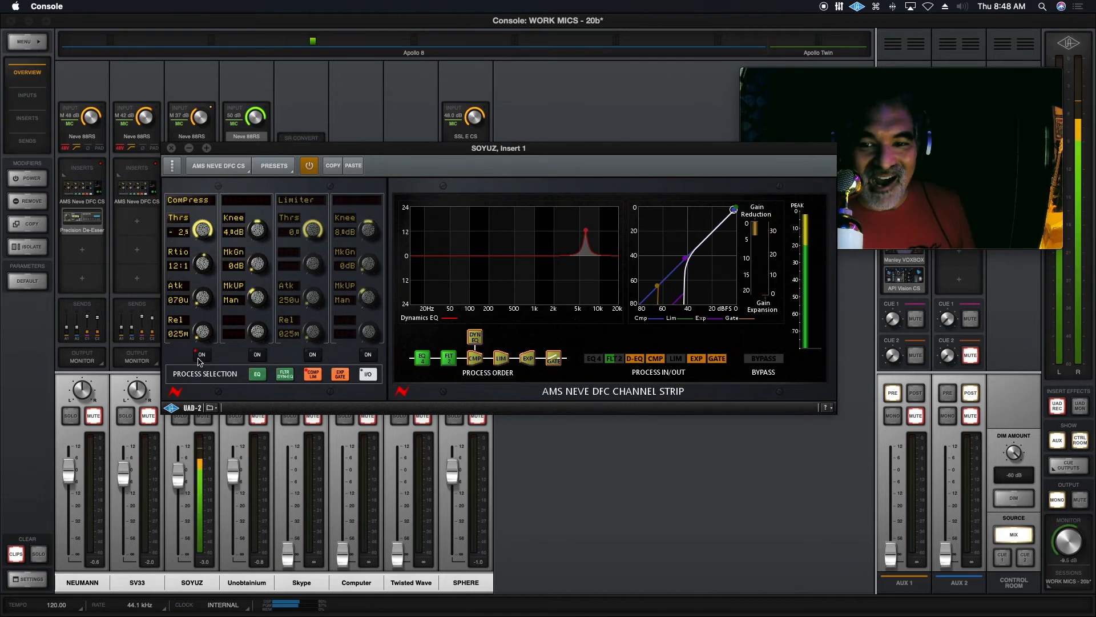
pyautogui.moveTo(202, 261); pyautogui.dragTo(188, 278)
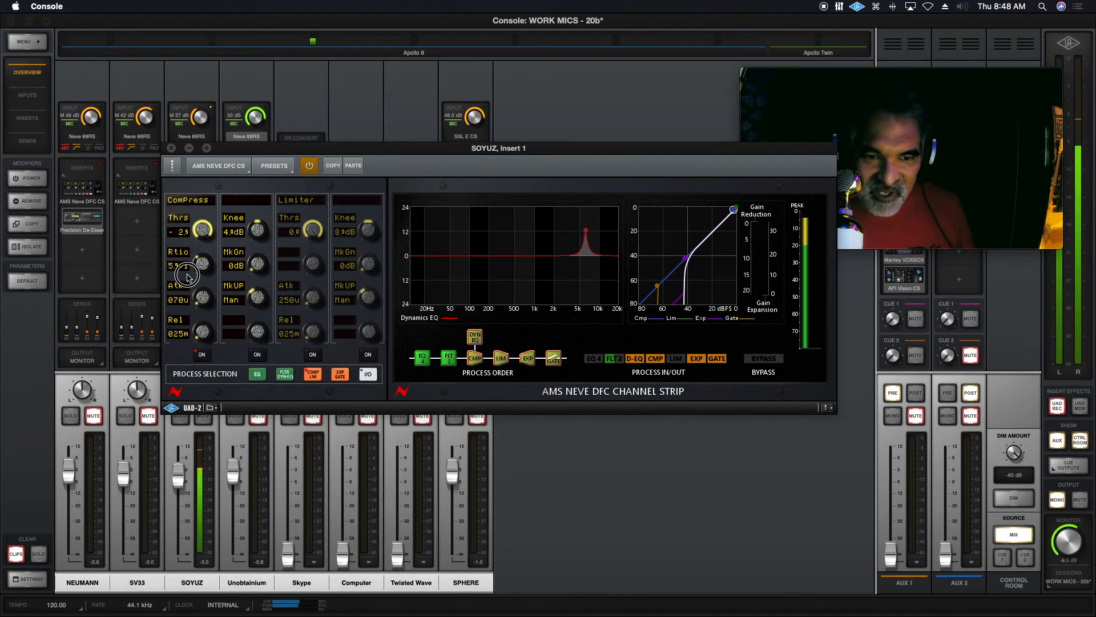
# Compare the sound with the limiter and the compressor switched on and off, leaving both switched on.
pyautogui.click(314, 356)
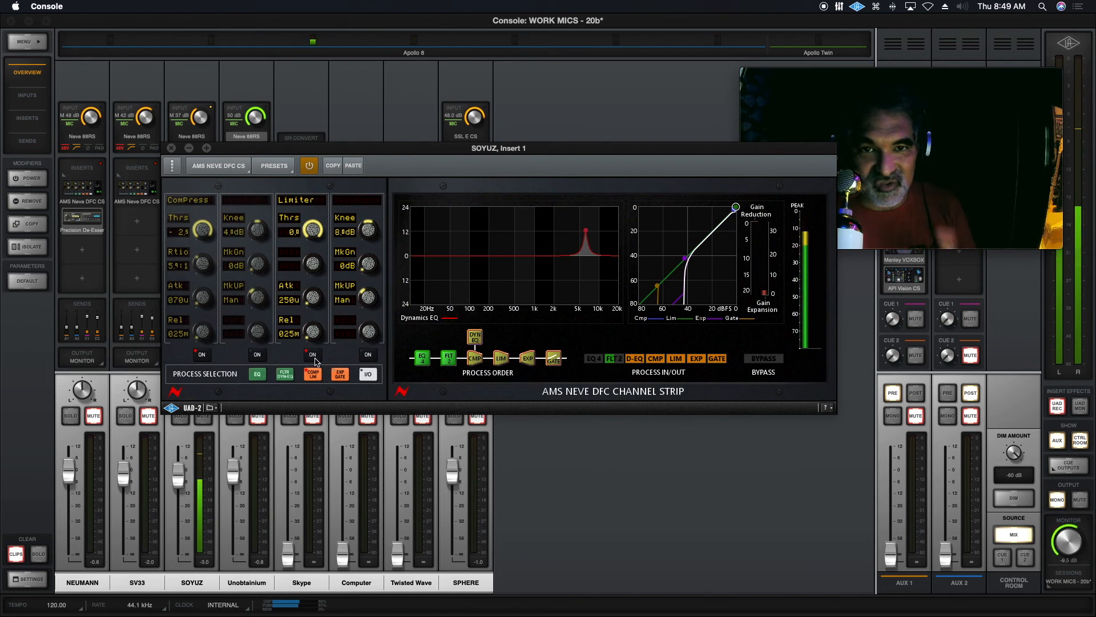
pyautogui.click(315, 357)
pyautogui.click(195, 357)
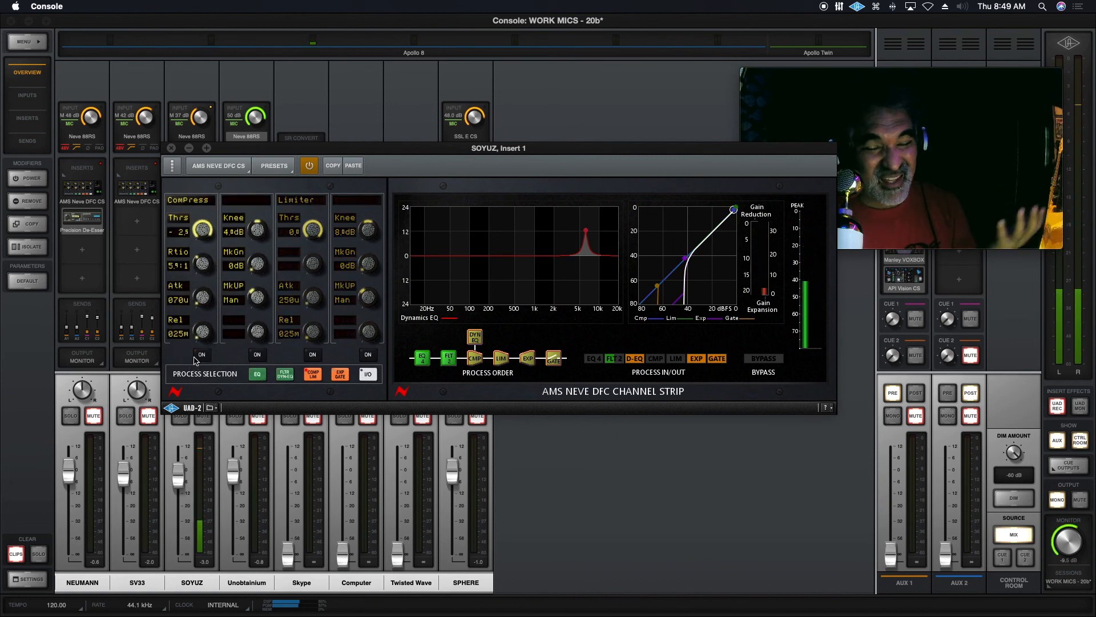
pyautogui.click(197, 356)
pyautogui.click(314, 354)
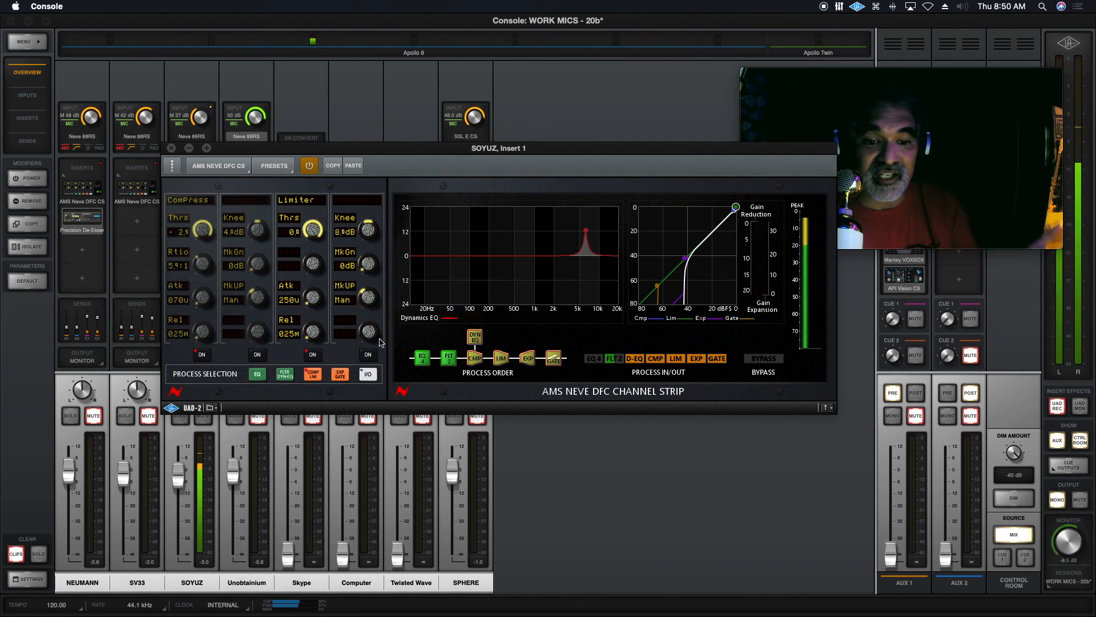
# Show the expander and gate settings of the channel strip.
pyautogui.click(341, 375)
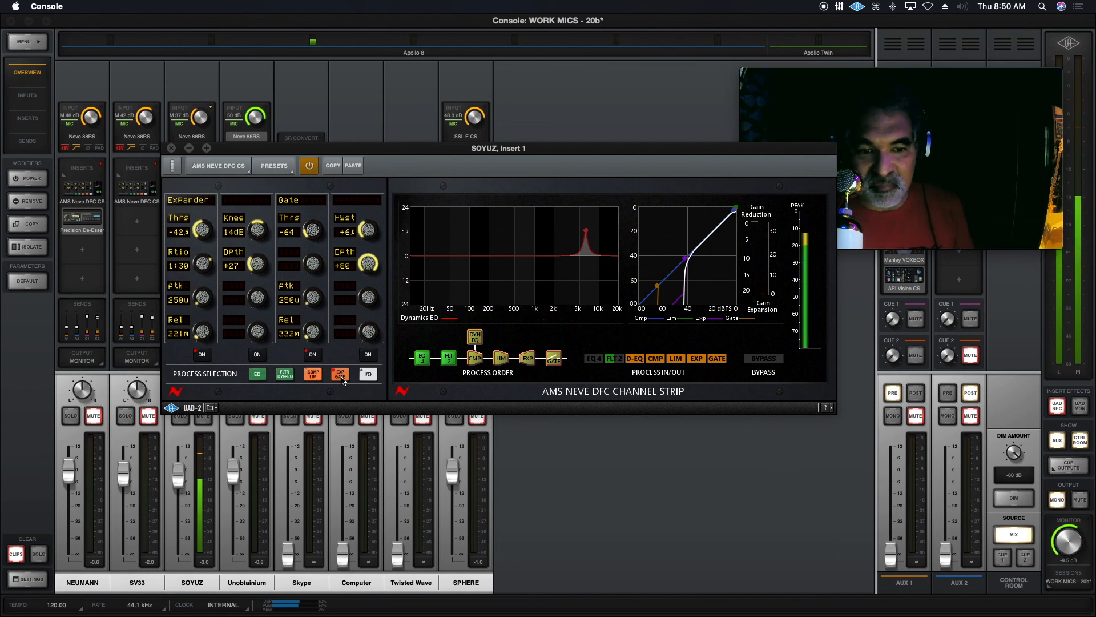